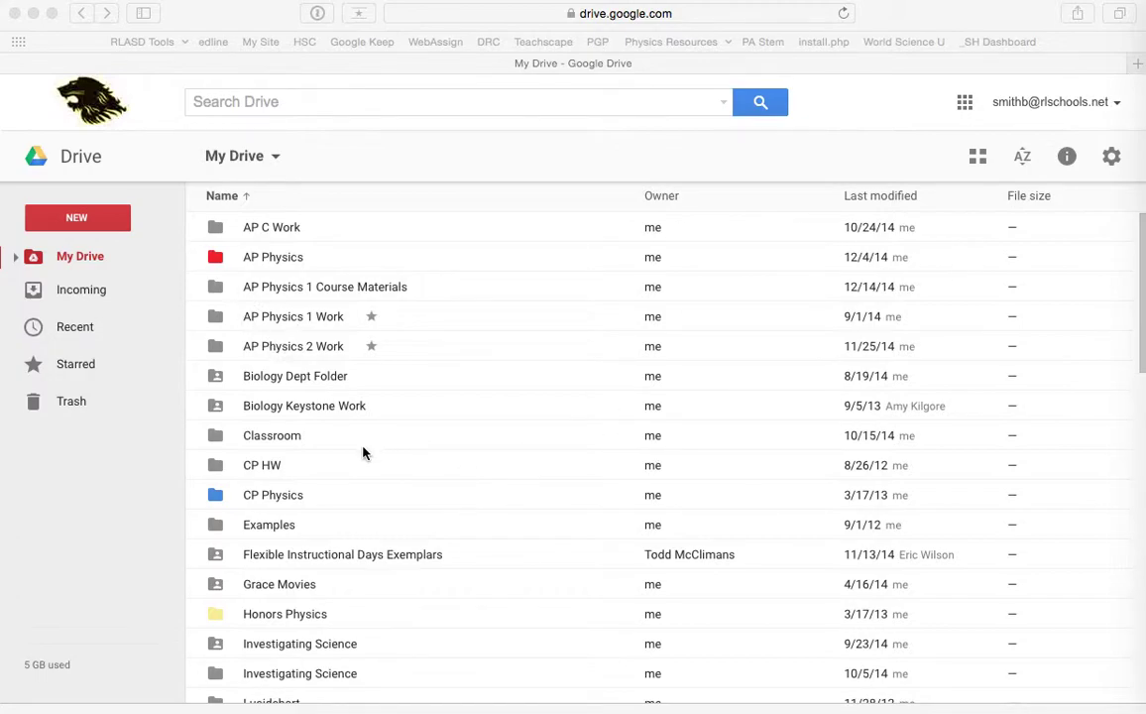
- Switch to Evernote, browse the student's list of AP1 lab notes and read through the Lab 17 Work Energy Lab note
{"action": "key", "text": "super+Tab"}
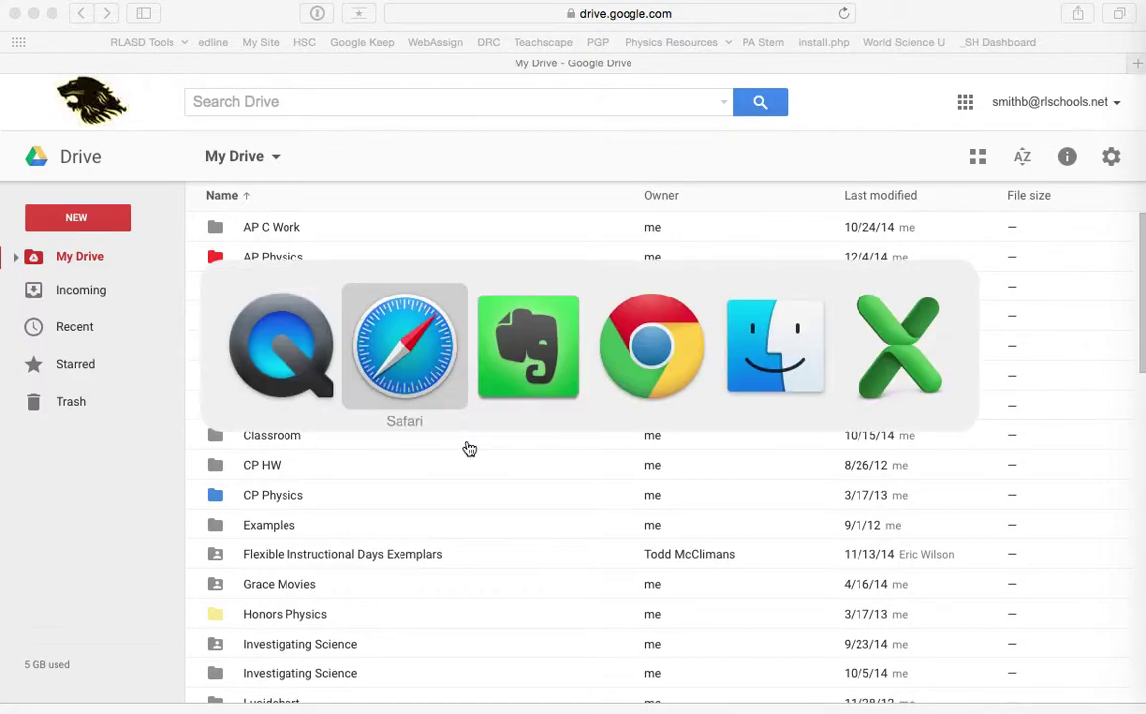
{"action": "key", "text": "super+Tab"}
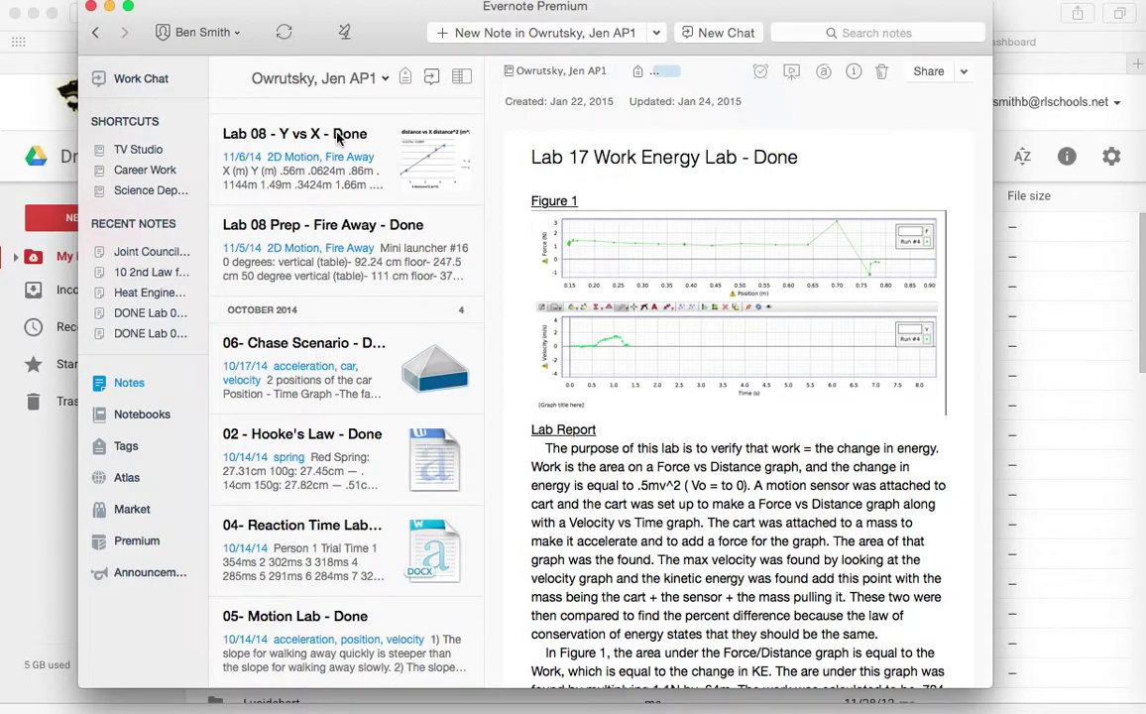
{"action": "scroll", "coordinate": [317, 600], "scroll_direction": "down", "scroll_amount": 3}
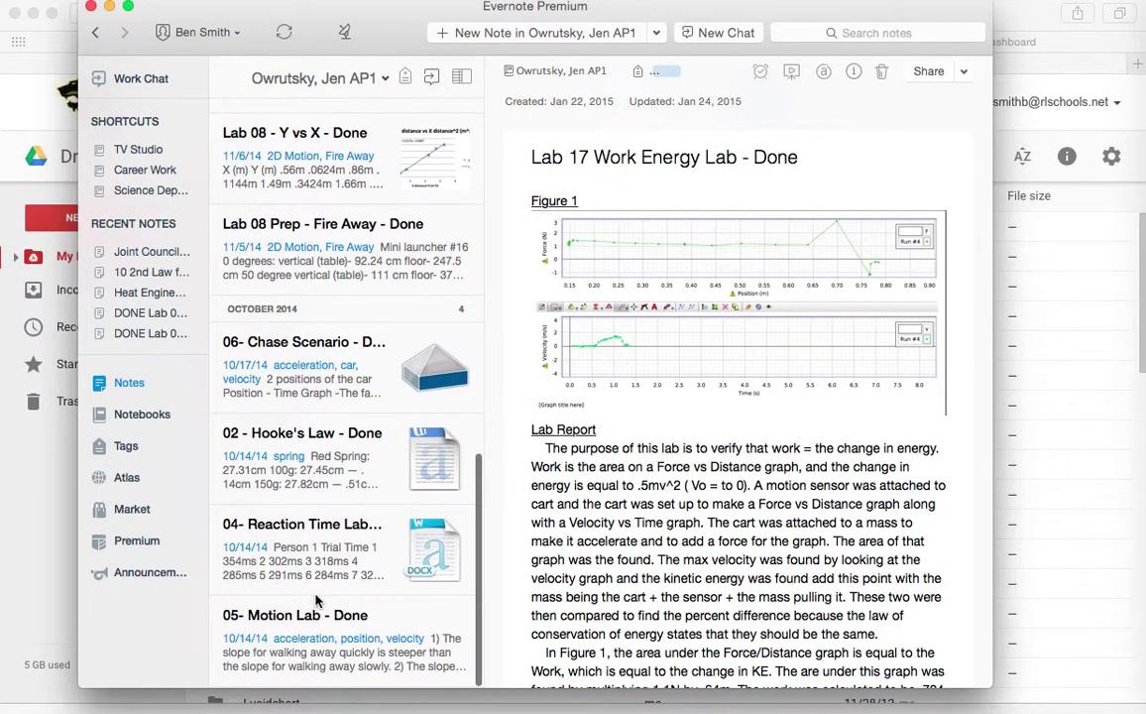
{"action": "scroll", "coordinate": [317, 600], "scroll_direction": "up", "scroll_amount": 5}
{"action": "scroll", "coordinate": [317, 600], "scroll_direction": "up", "scroll_amount": 8}
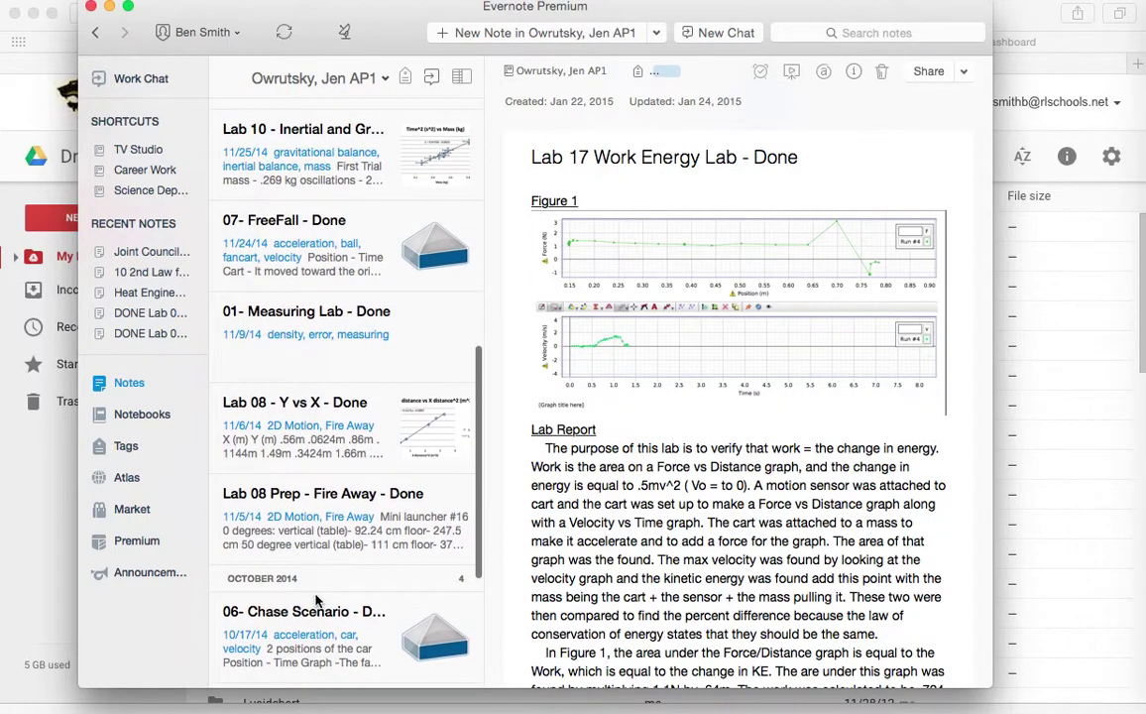
{"action": "scroll", "coordinate": [317, 600], "scroll_direction": "up", "scroll_amount": 6}
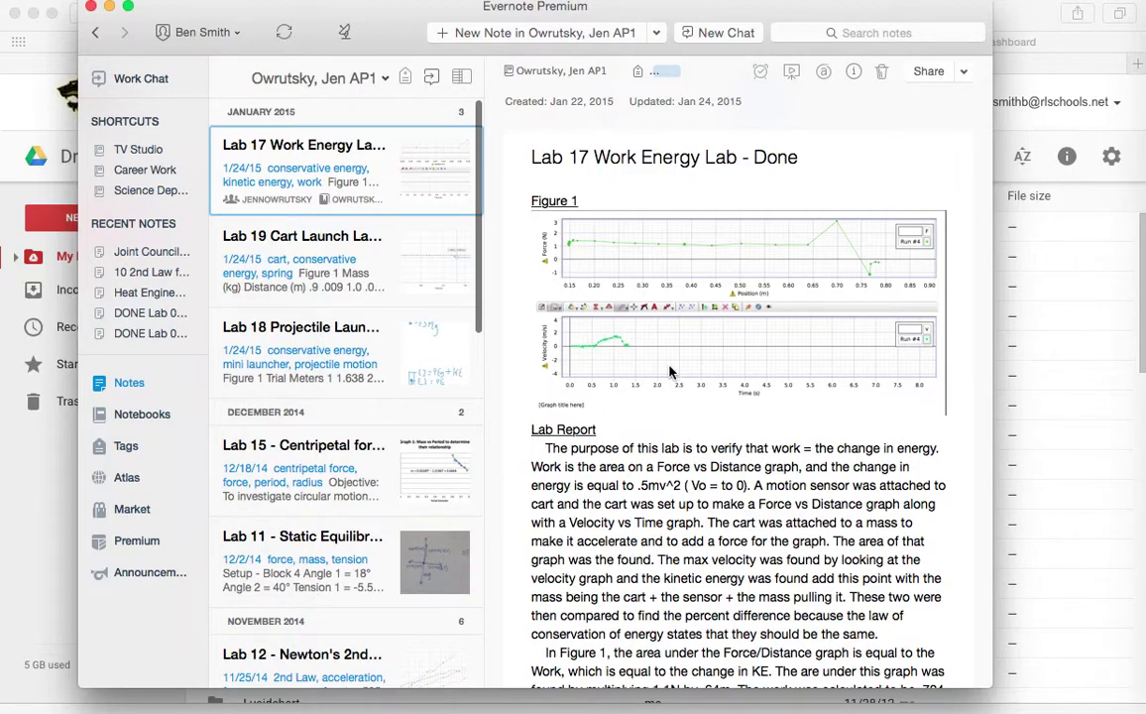
{"action": "scroll", "coordinate": [670, 382], "scroll_direction": "down", "scroll_amount": 6}
{"action": "scroll", "coordinate": [670, 382], "scroll_direction": "down", "scroll_amount": 2}
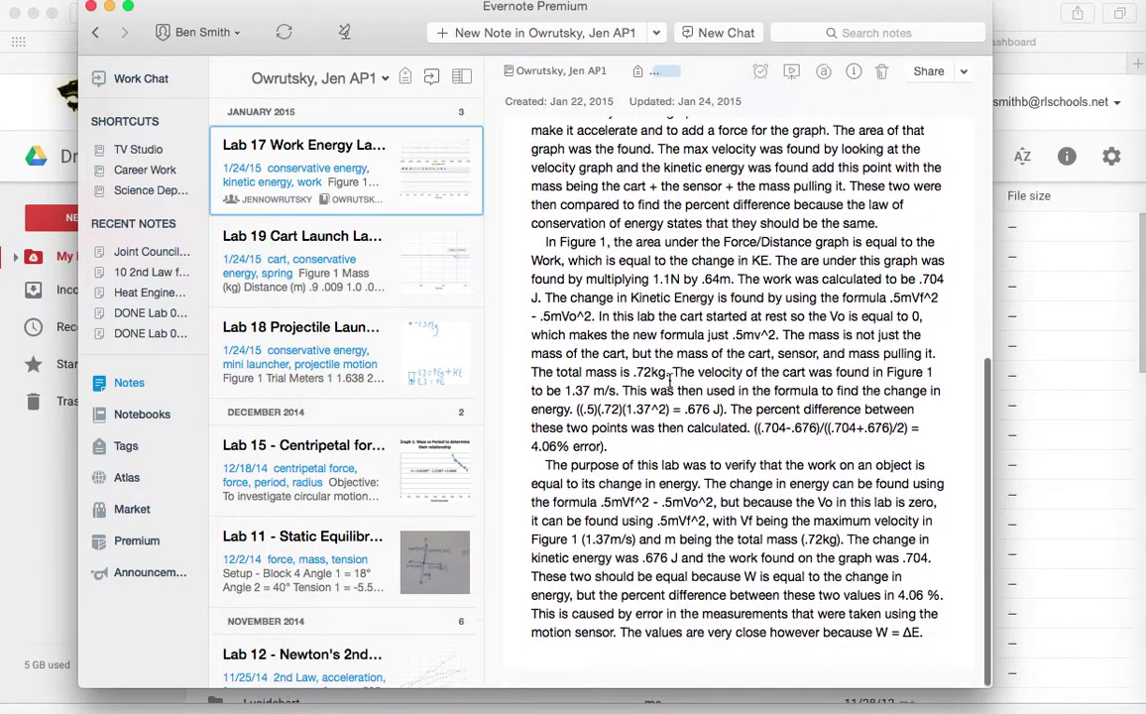
- Read through the Lab 19 Cart Launch and Lab 11 Static Equilibrium notes, including their graphs, photos and calculations
{"action": "left_click", "coordinate": [363, 246]}
{"action": "scroll", "coordinate": [725, 282], "scroll_direction": "down", "scroll_amount": 15}
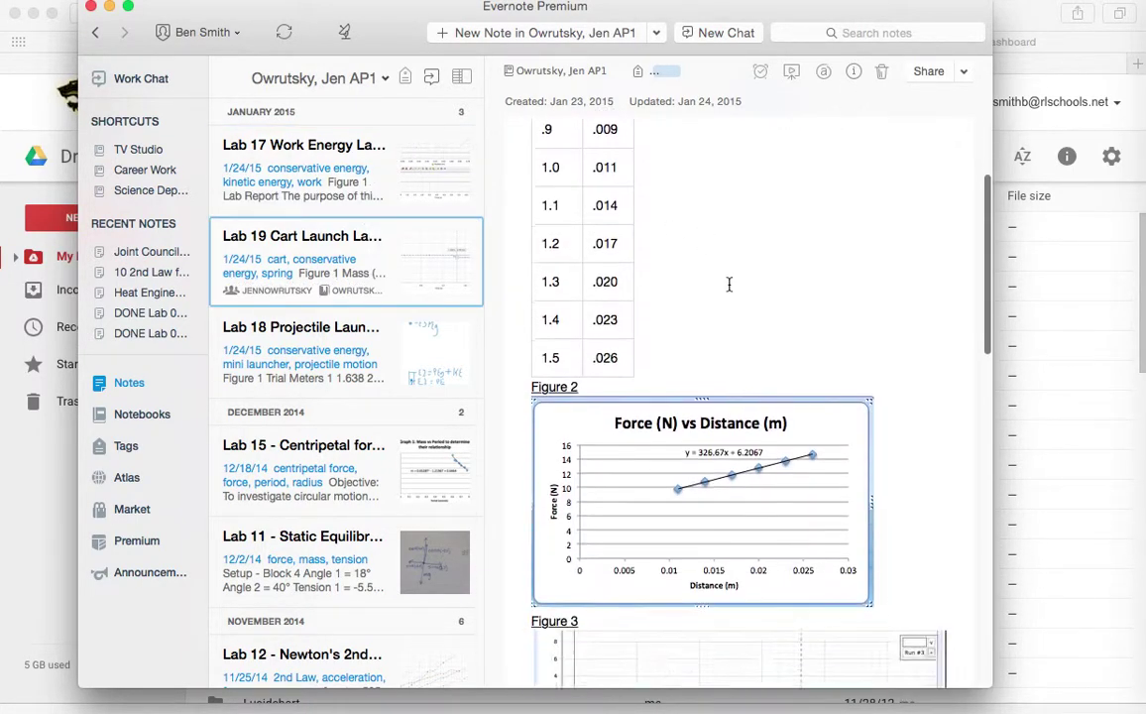
{"action": "scroll", "coordinate": [728, 284], "scroll_direction": "down", "scroll_amount": 8}
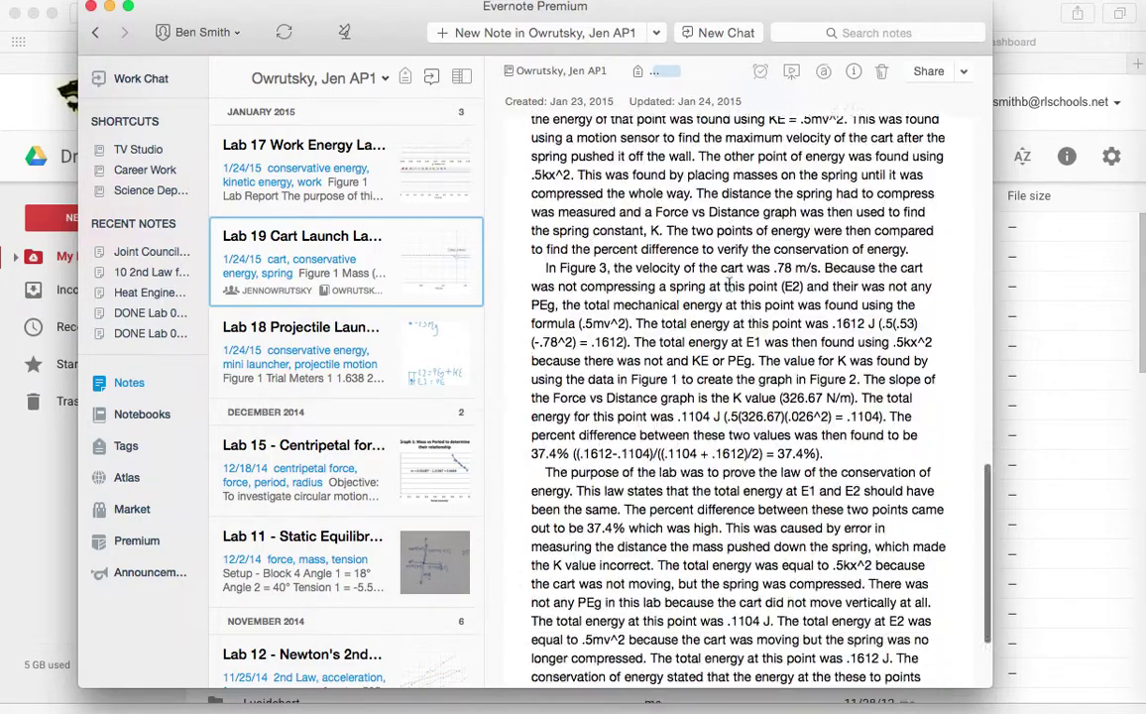
{"action": "left_click", "coordinate": [332, 558]}
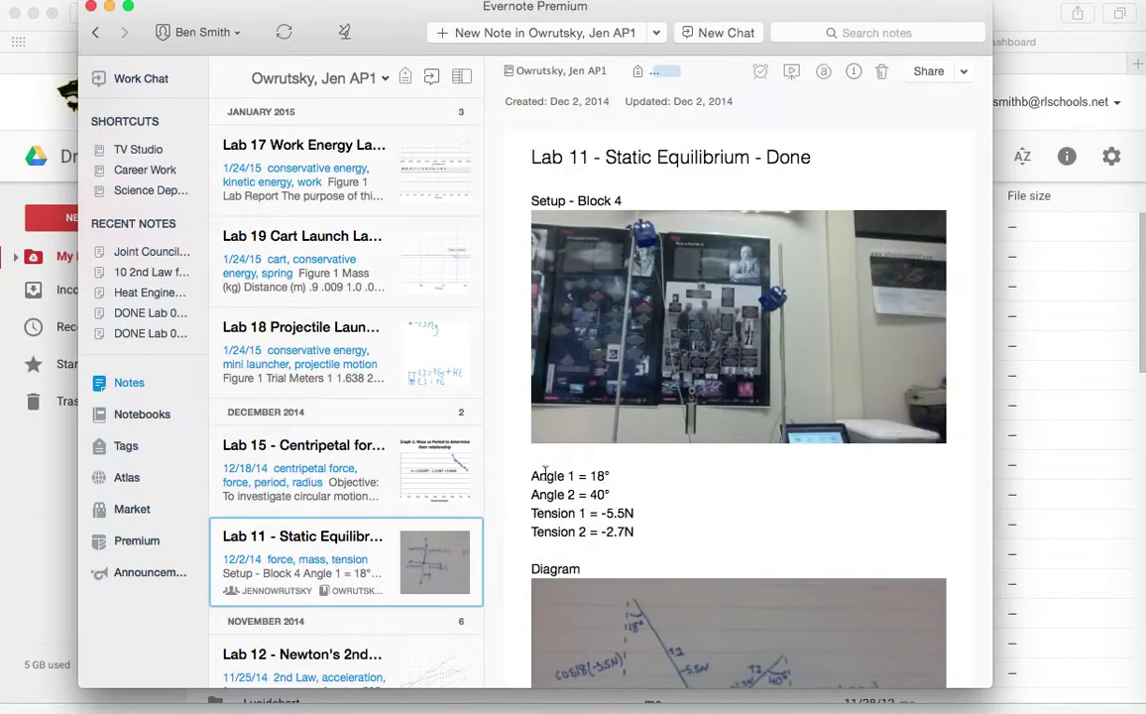
{"action": "scroll", "coordinate": [707, 279], "scroll_direction": "down", "scroll_amount": 4}
{"action": "scroll", "coordinate": [783, 311], "scroll_direction": "down", "scroll_amount": 9}
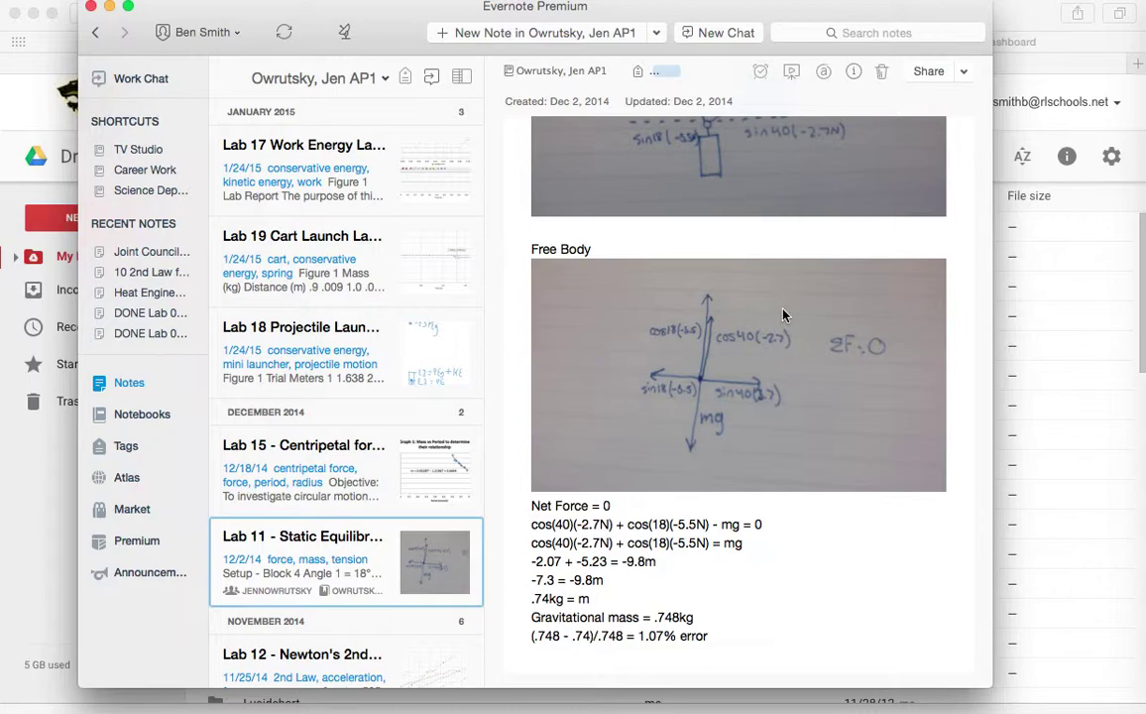
- Switch back to Google Drive in Safari and create a folder named Lab Notebook in My Drive
{"action": "key", "text": "super+Tab"}
{"action": "key", "text": "super+Tab"}
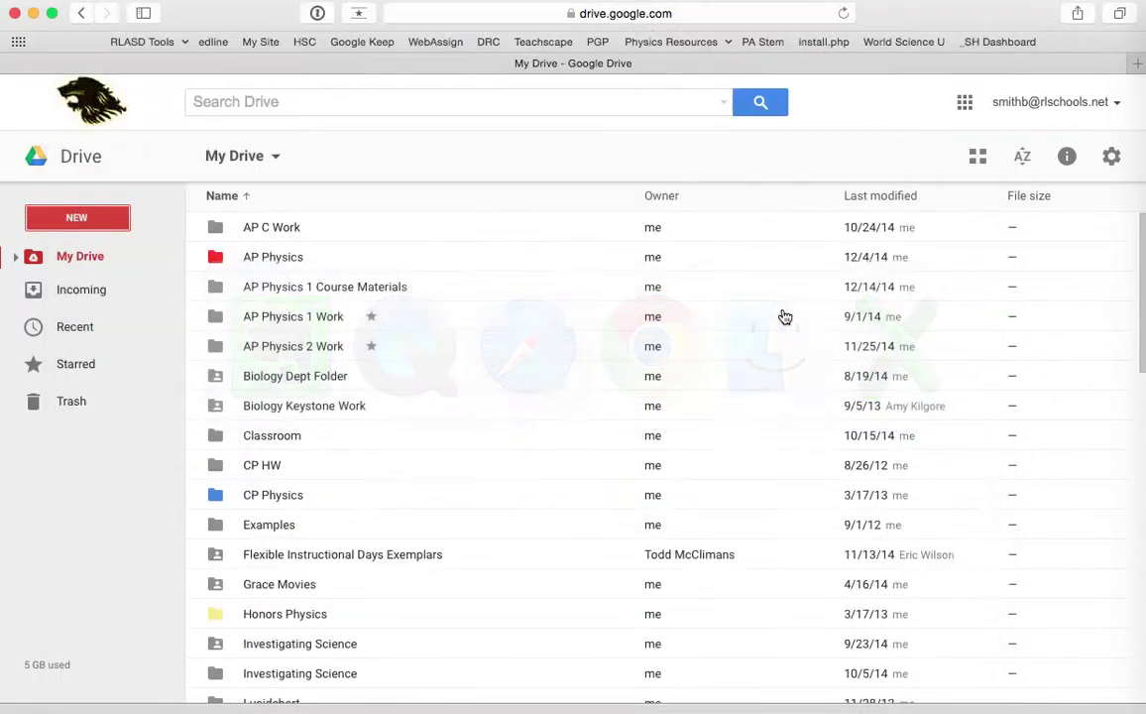
{"action": "left_click", "coordinate": [74, 222]}
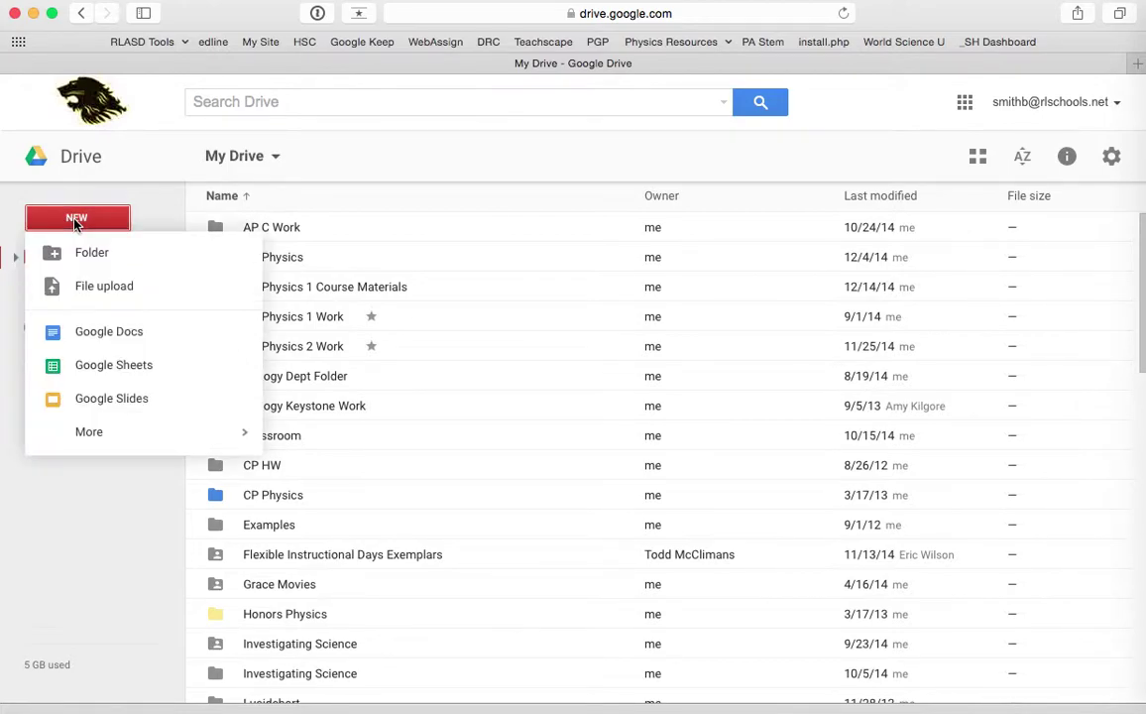
{"action": "left_click", "coordinate": [83, 254]}
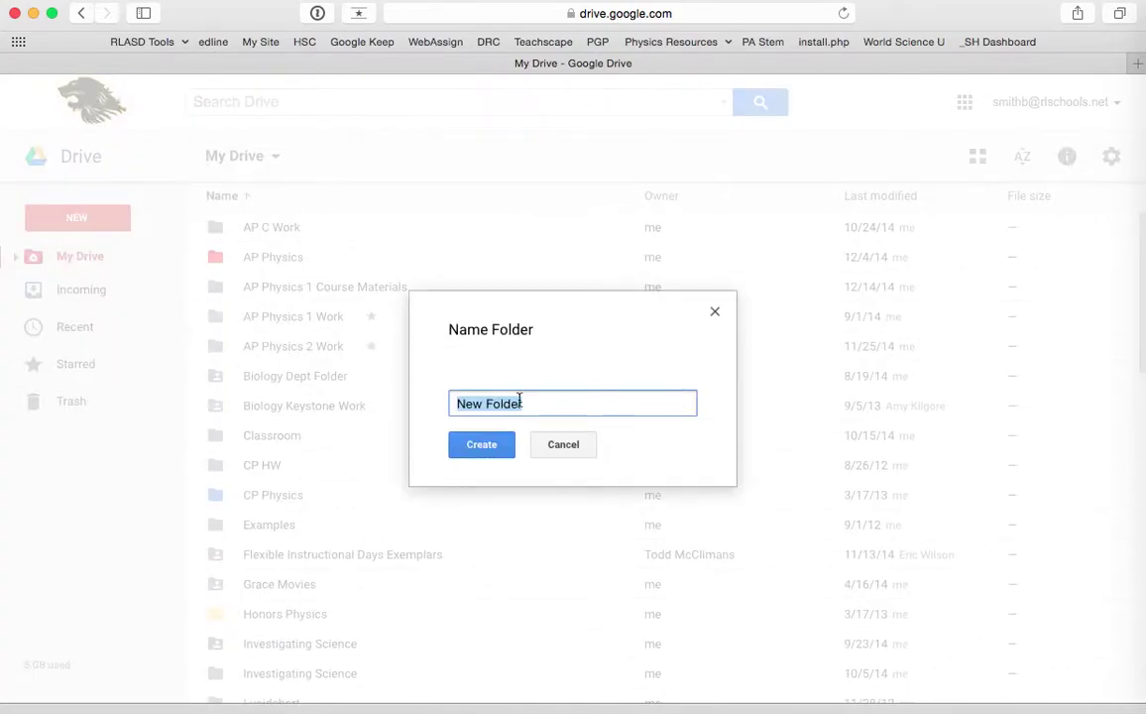
{"action": "type", "text": "Lab Notebook"}
{"action": "left_click", "coordinate": [478, 446]}
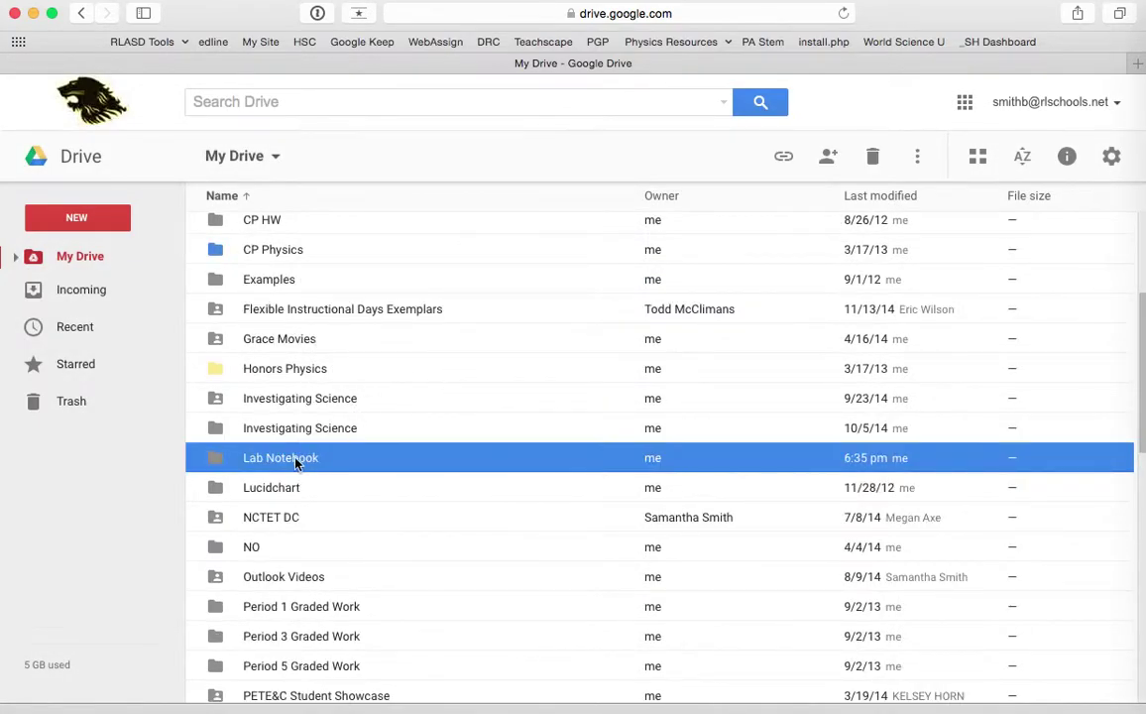
- Open the Lab Notebook folder and check where its sharing option is found
{"action": "double_click", "coordinate": [288, 461]}
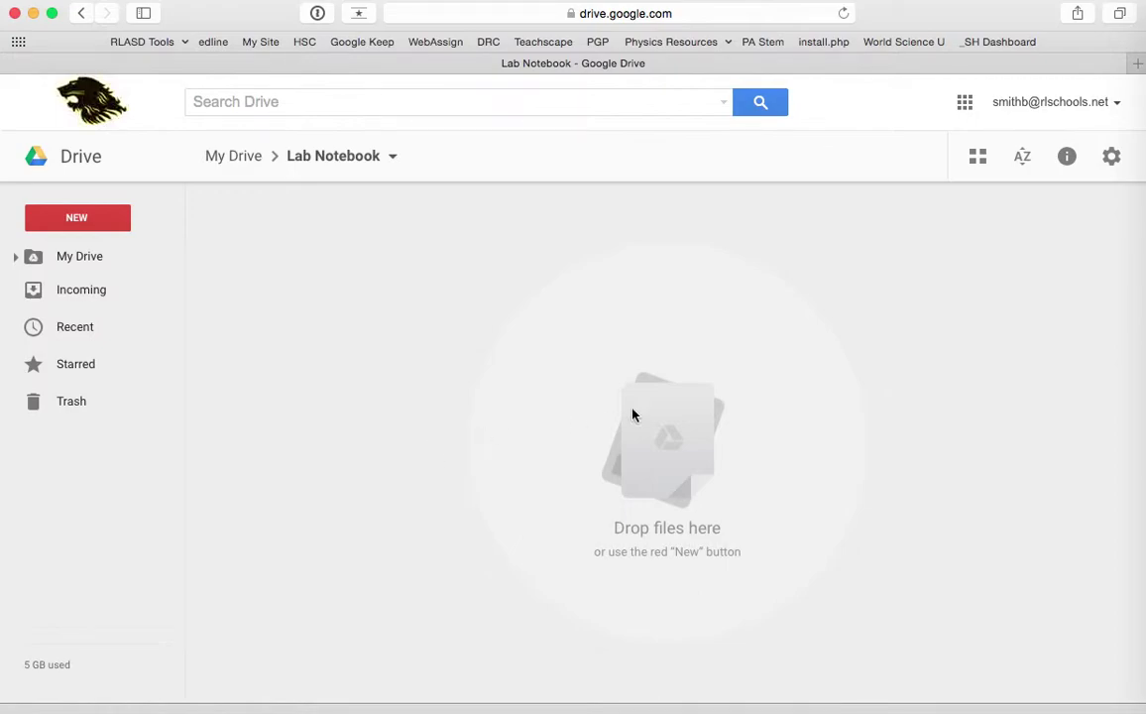
{"action": "left_click", "coordinate": [391, 161]}
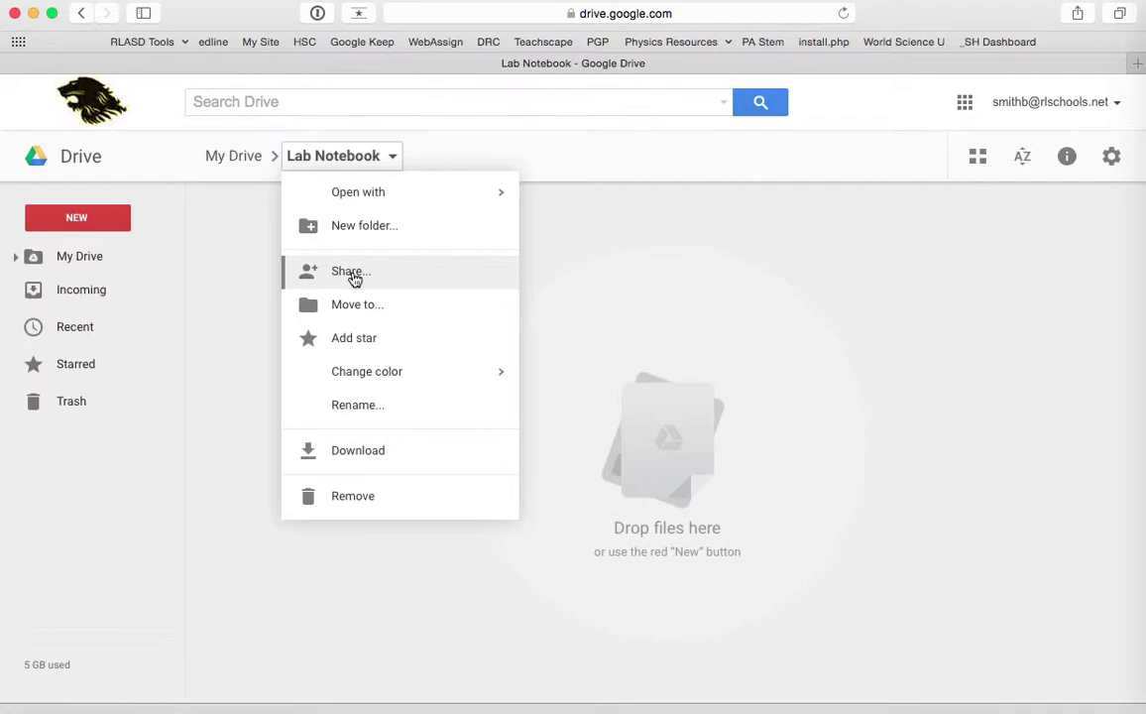
{"action": "left_click", "coordinate": [250, 294]}
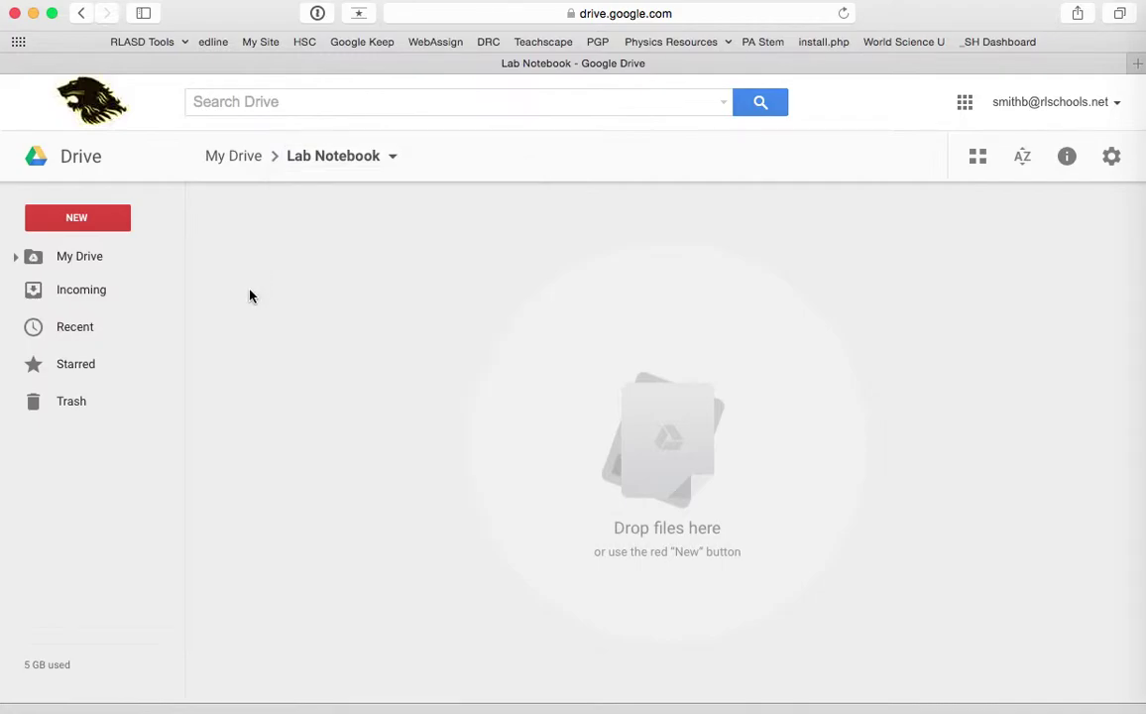
- Create a subfolder named Lab 01 - My First Lab inside the Lab Notebook folder
{"action": "left_click", "coordinate": [98, 220]}
{"action": "left_click", "coordinate": [93, 262]}
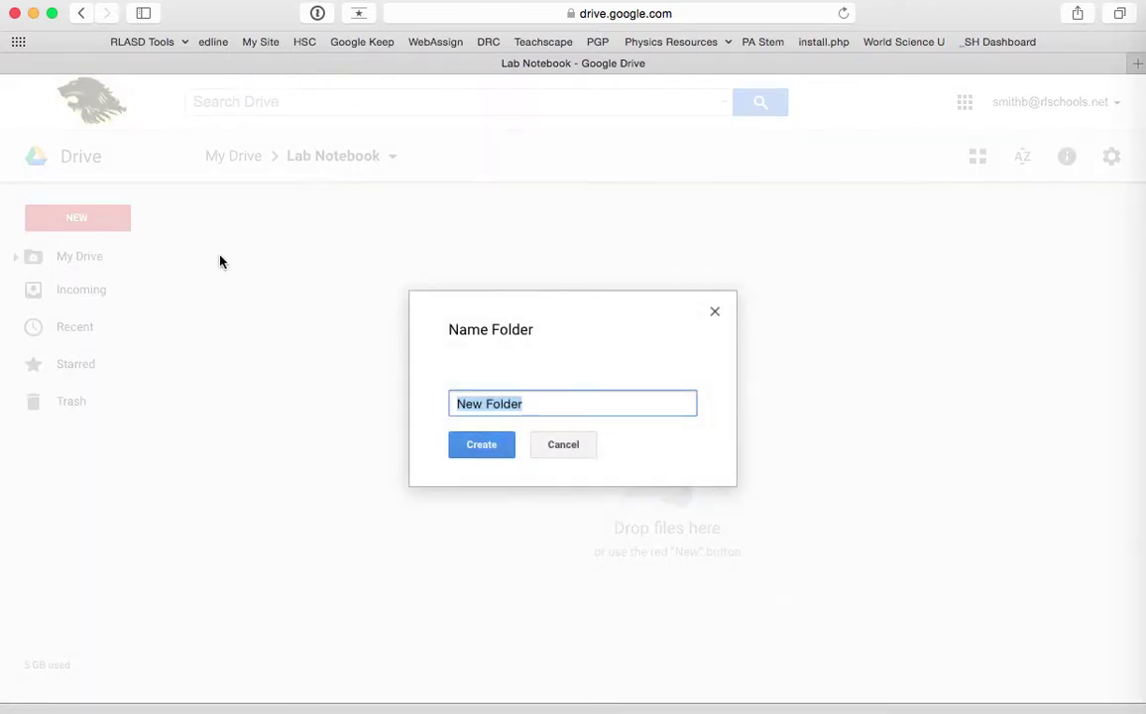
{"action": "type", "text": "Lab 01 - "}
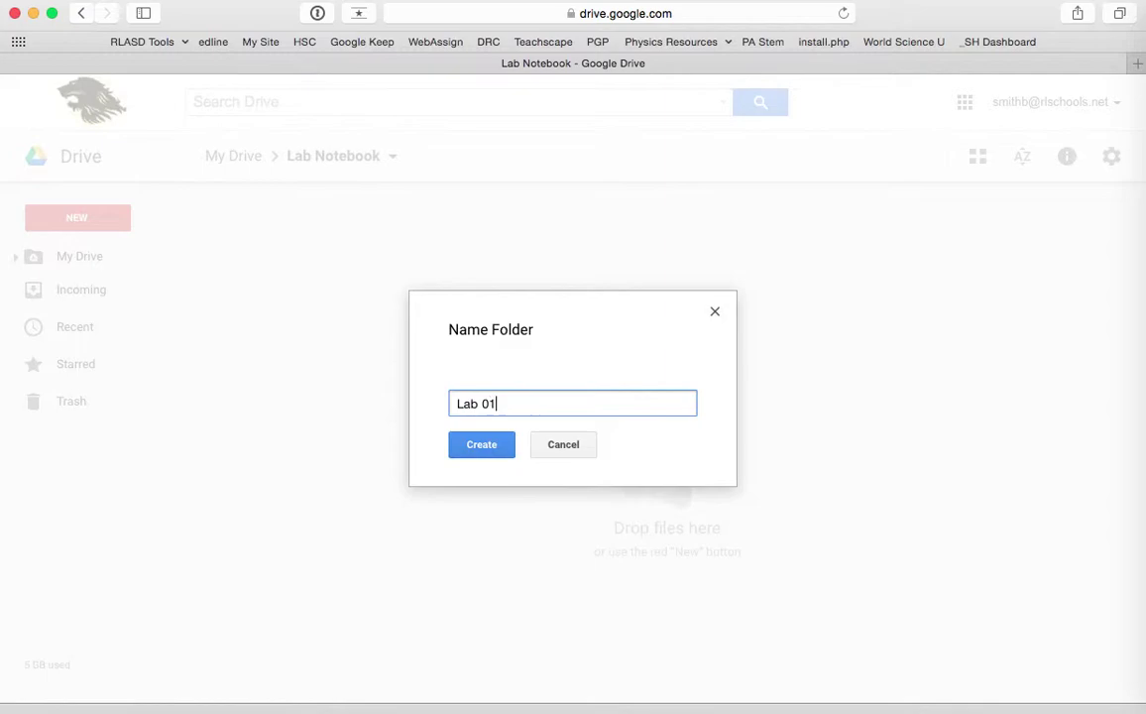
{"action": "type", "text": "My First Lab"}
{"action": "left_click", "coordinate": [479, 445]}
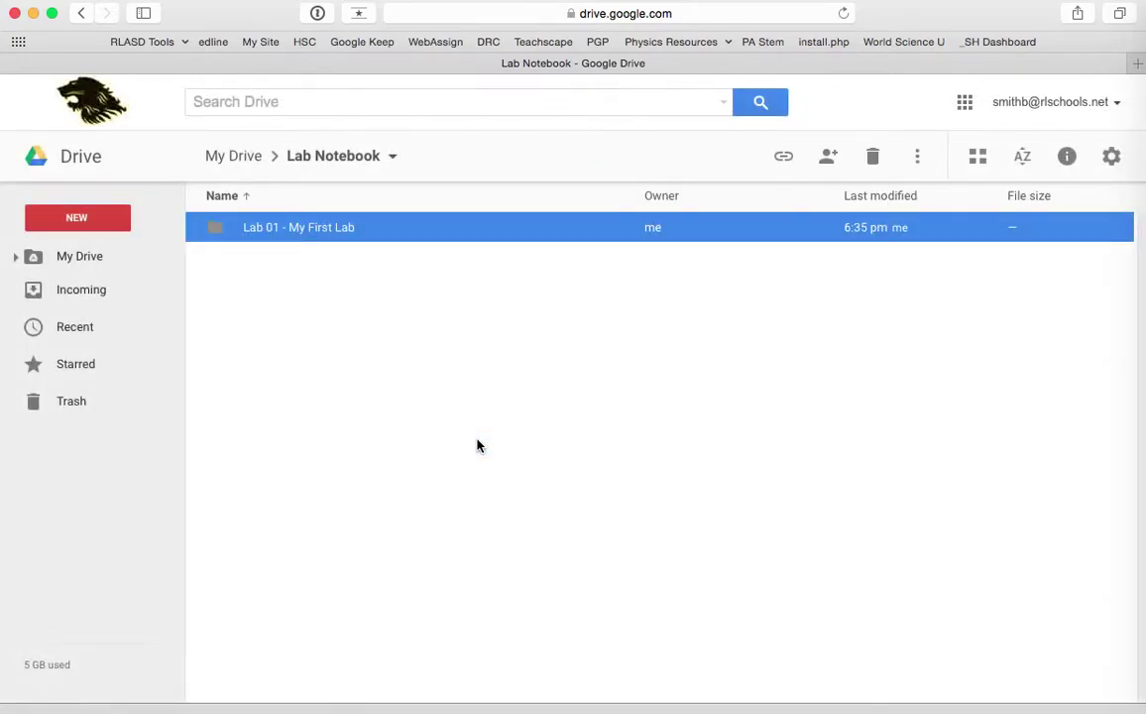
- Open the Lab 01 - My First Lab folder and look over the file types that can be added to it
{"action": "double_click", "coordinate": [320, 236]}
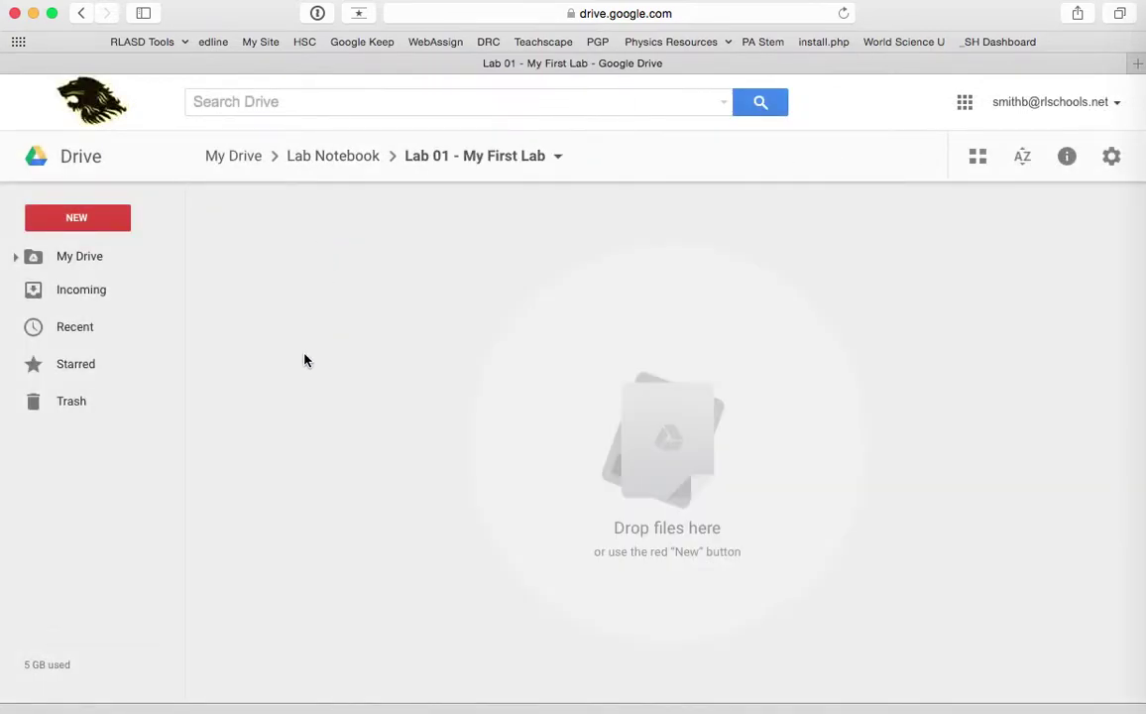
{"action": "left_click", "coordinate": [96, 223]}
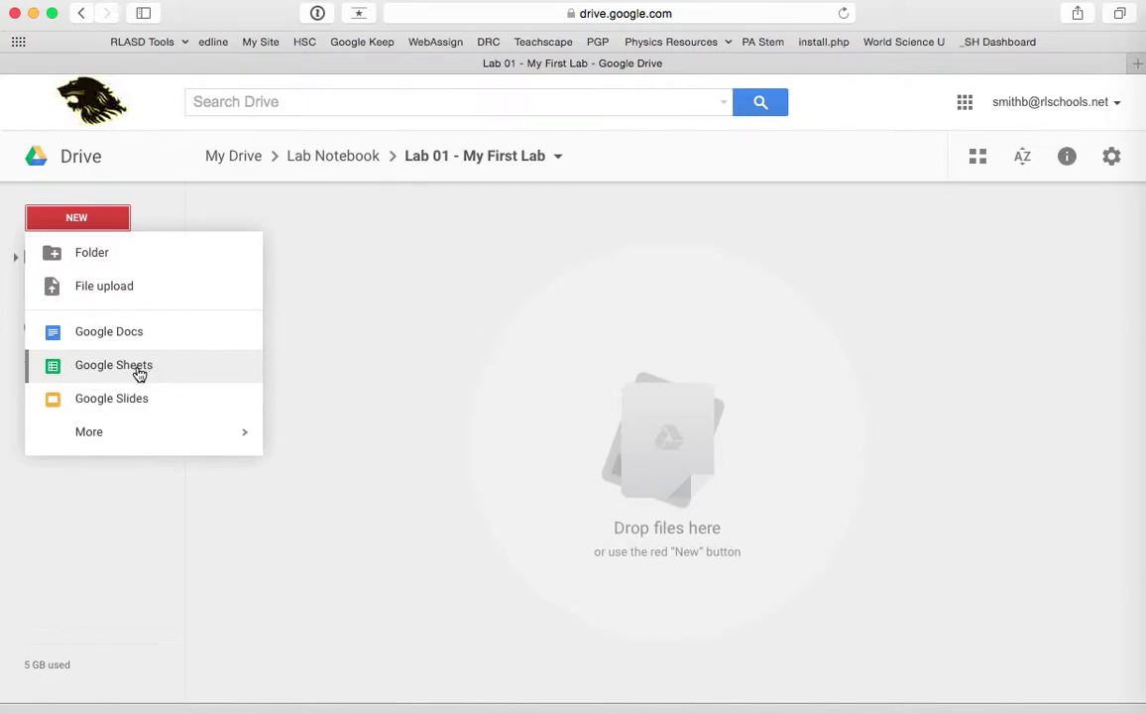
{"action": "left_click", "coordinate": [436, 372]}
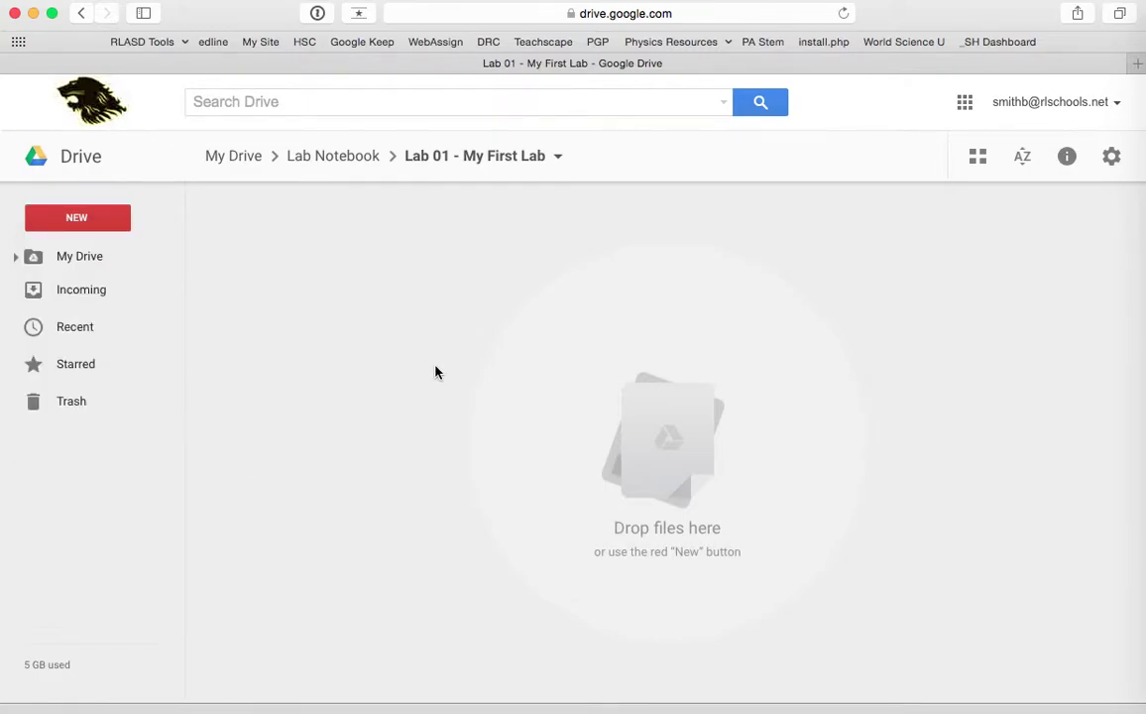
- Search Google in a new tab for "add video drive app" and enlarge the first image result, showing the iPad Drive app's Add options
{"action": "key", "text": "super+t"}
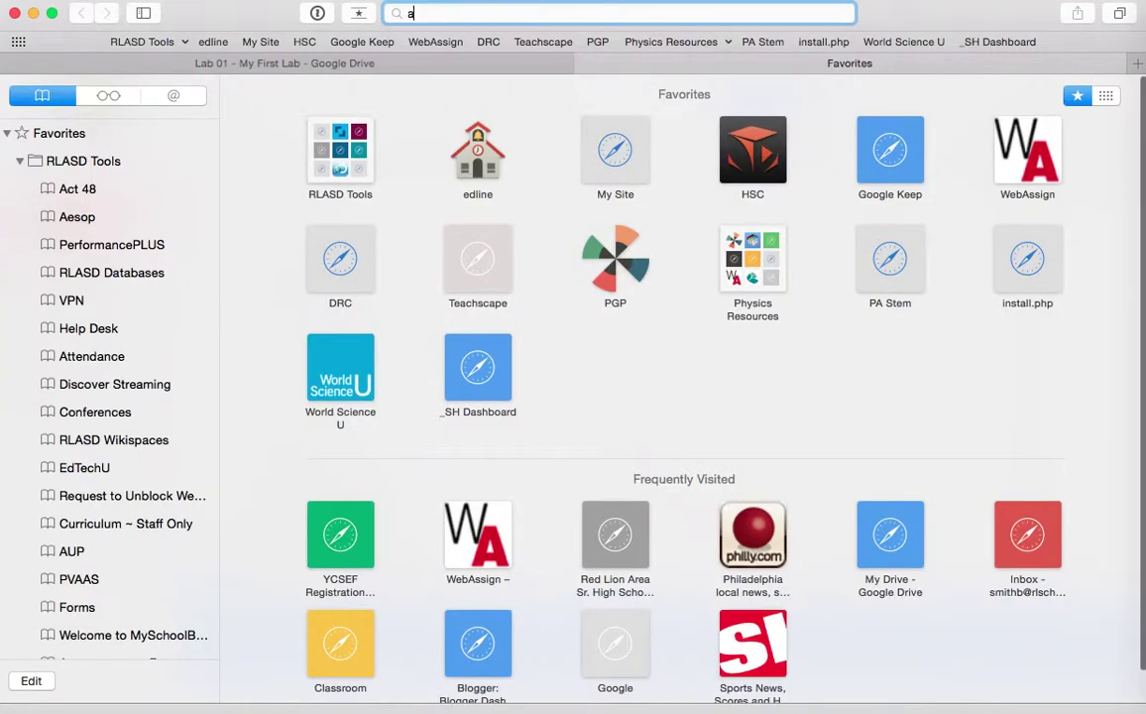
{"action": "type", "text": "add video "}
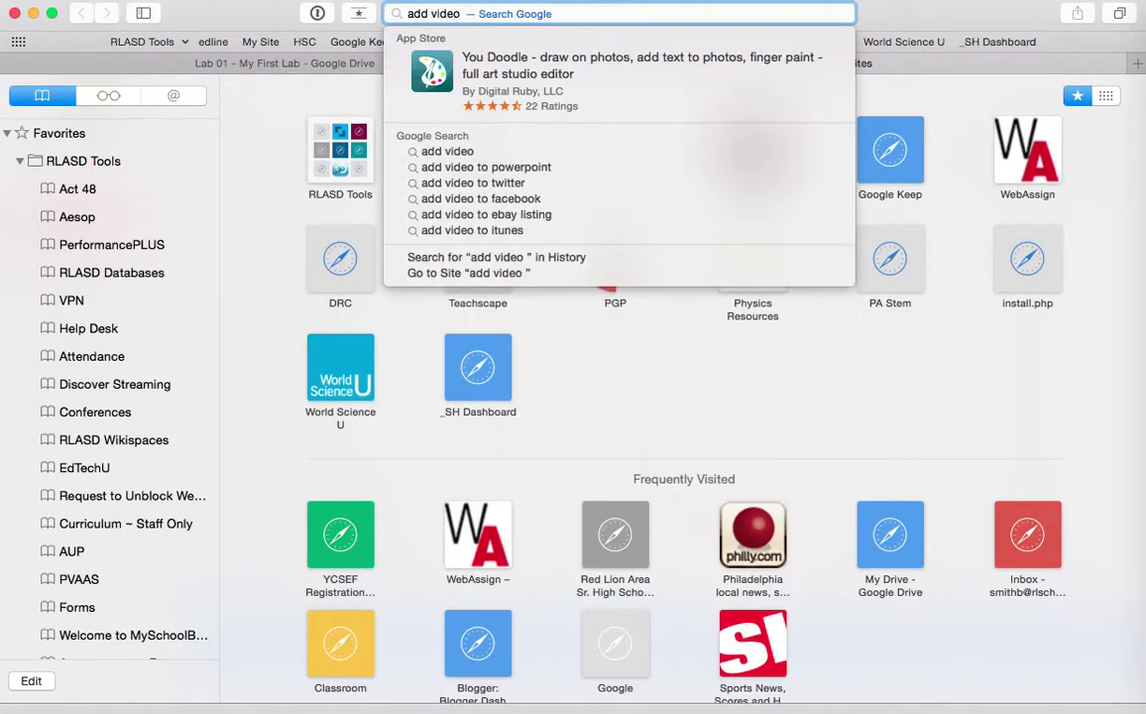
{"action": "type", "text": "drive app"}
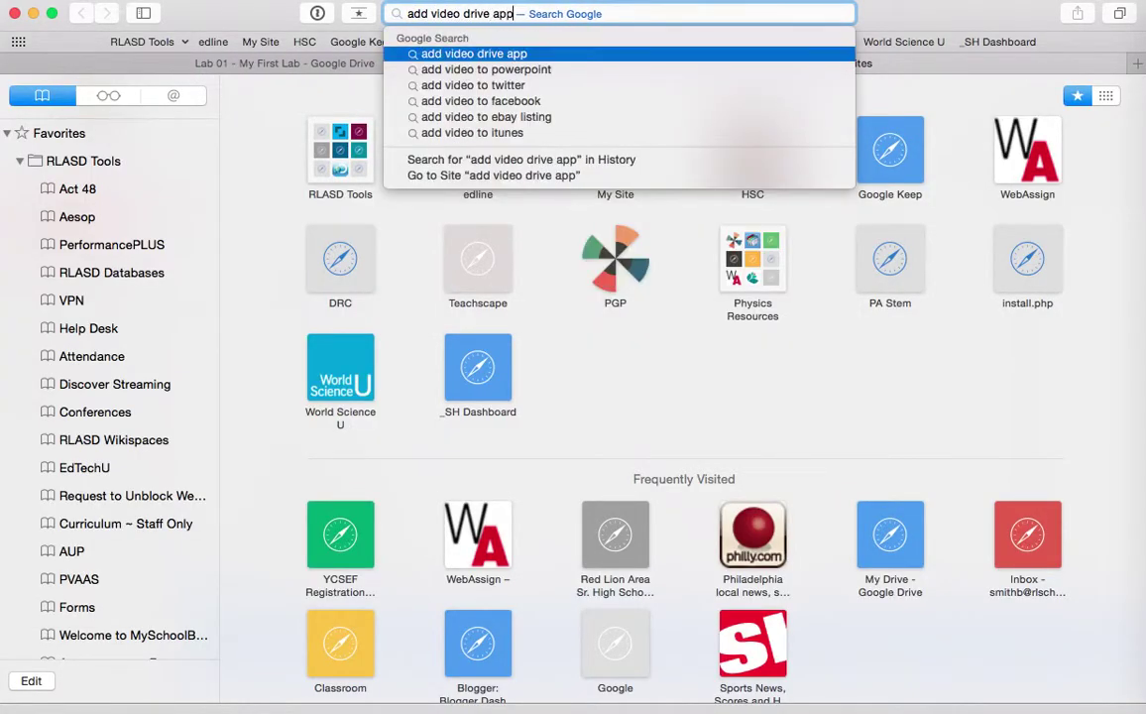
{"action": "key", "text": "Return"}
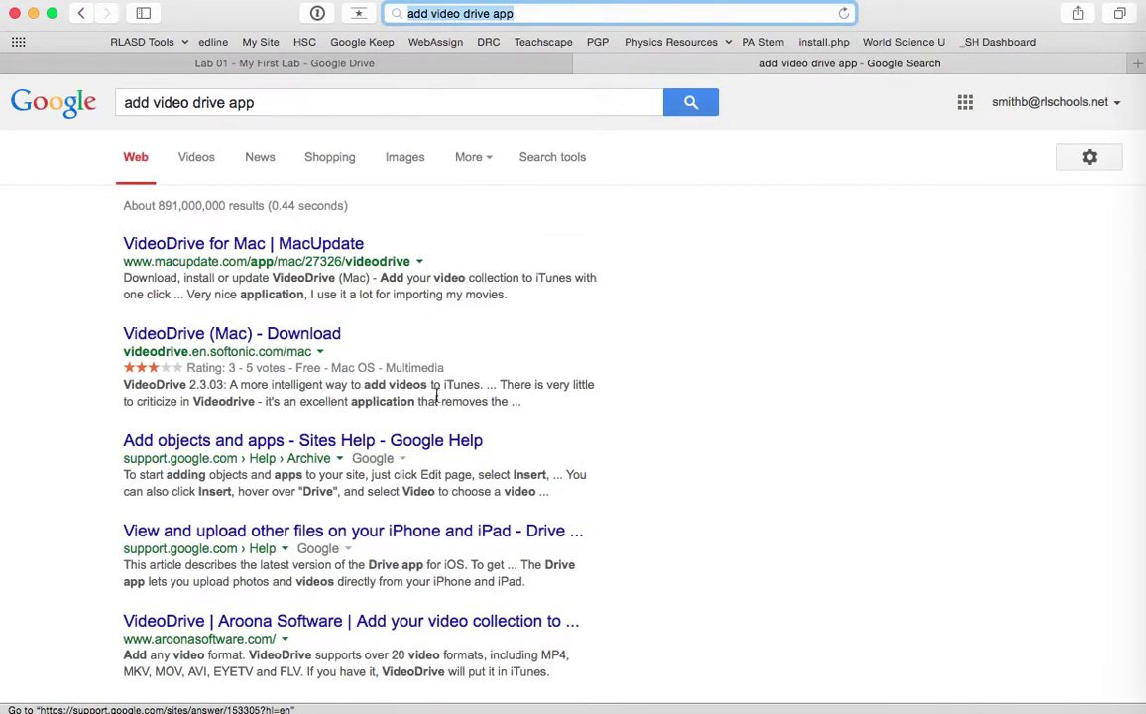
{"action": "left_click", "coordinate": [417, 159]}
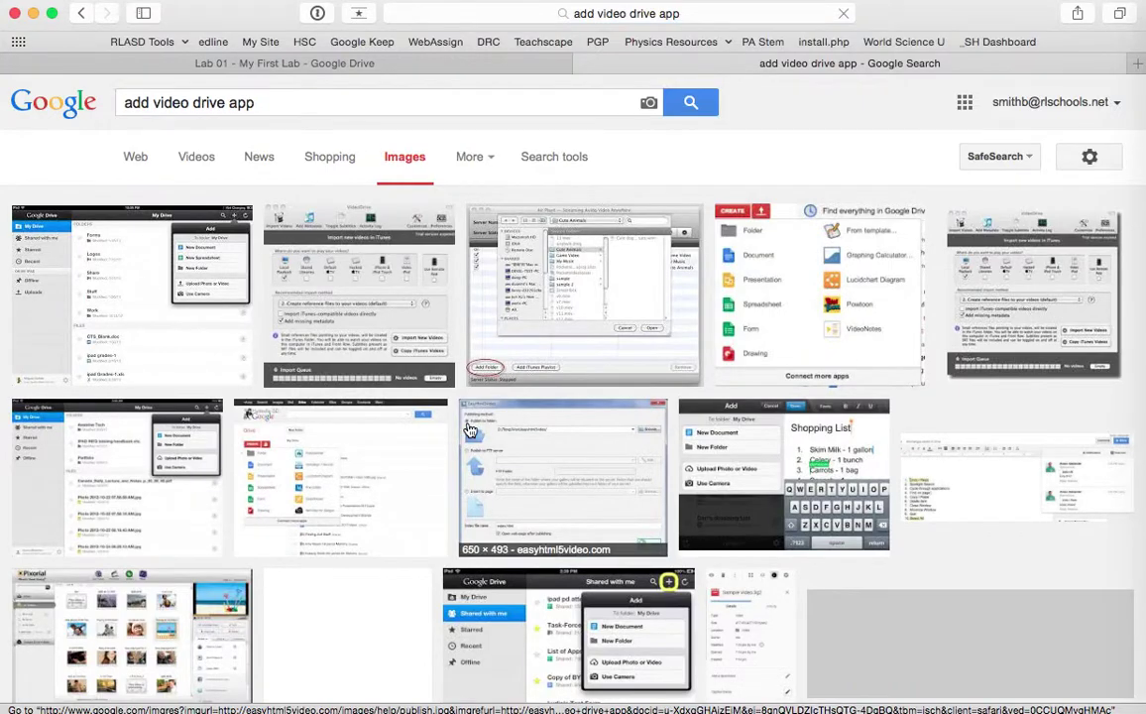
{"action": "left_click", "coordinate": [193, 317]}
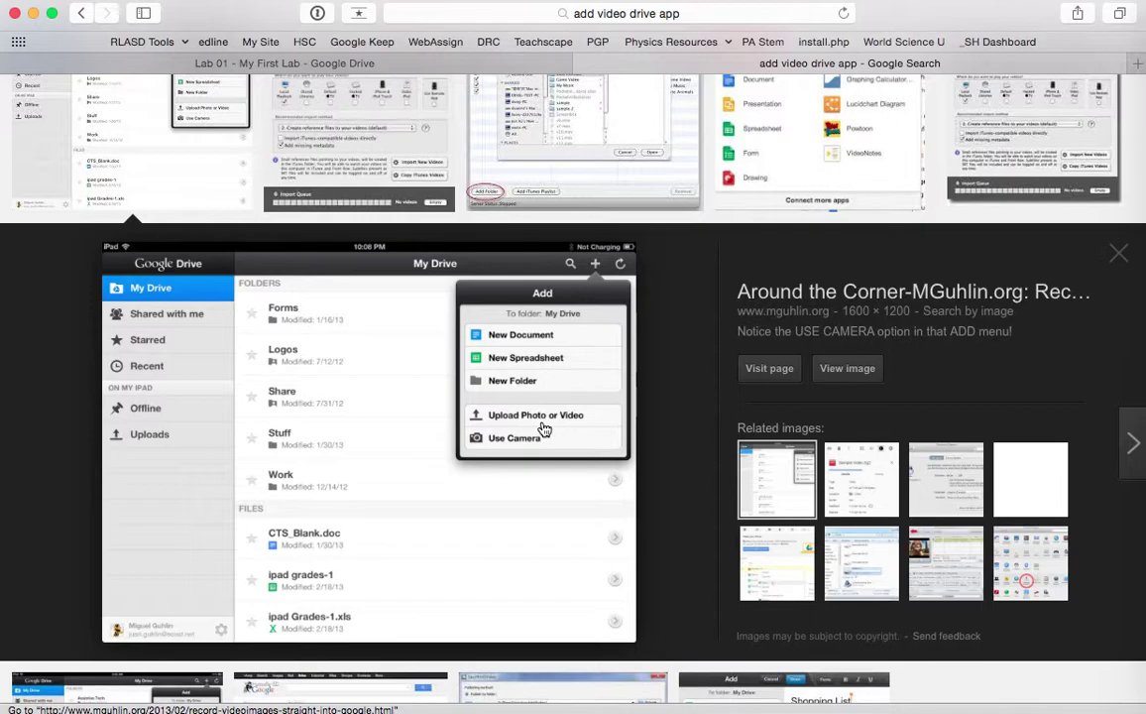
- Return to Drive, open the Period 3 folder within AP Physics 1 Work, and look through the shared student folders
{"action": "left_click", "coordinate": [291, 65]}
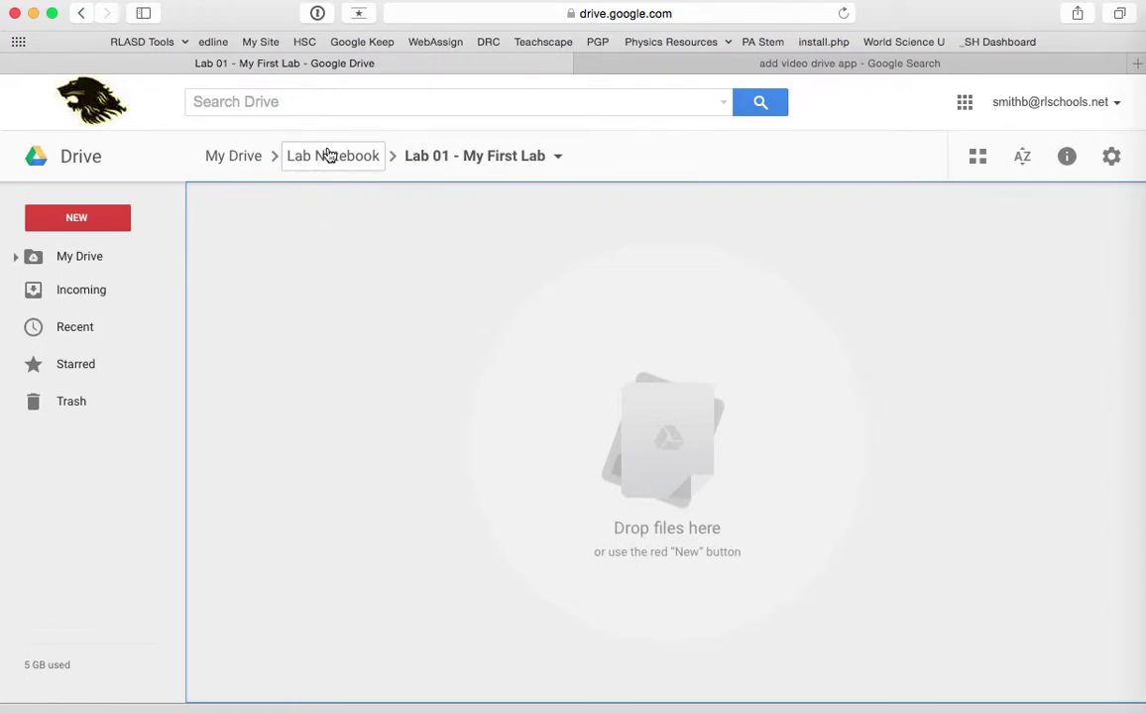
{"action": "left_click", "coordinate": [78, 256]}
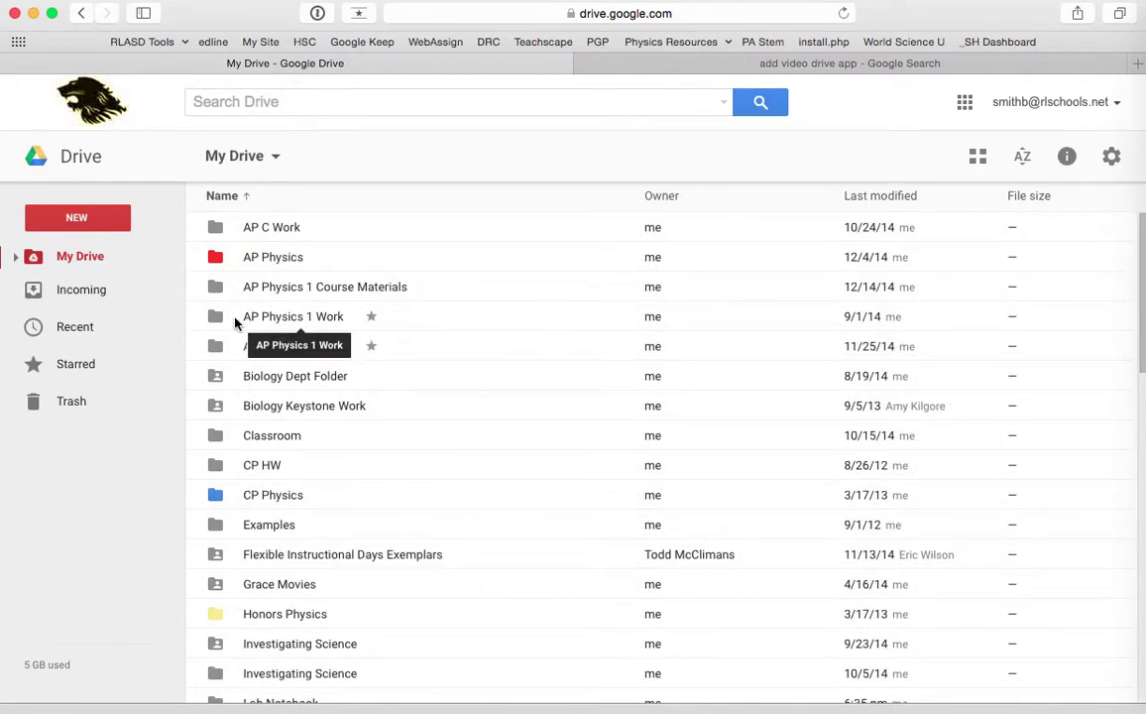
{"action": "double_click", "coordinate": [287, 319]}
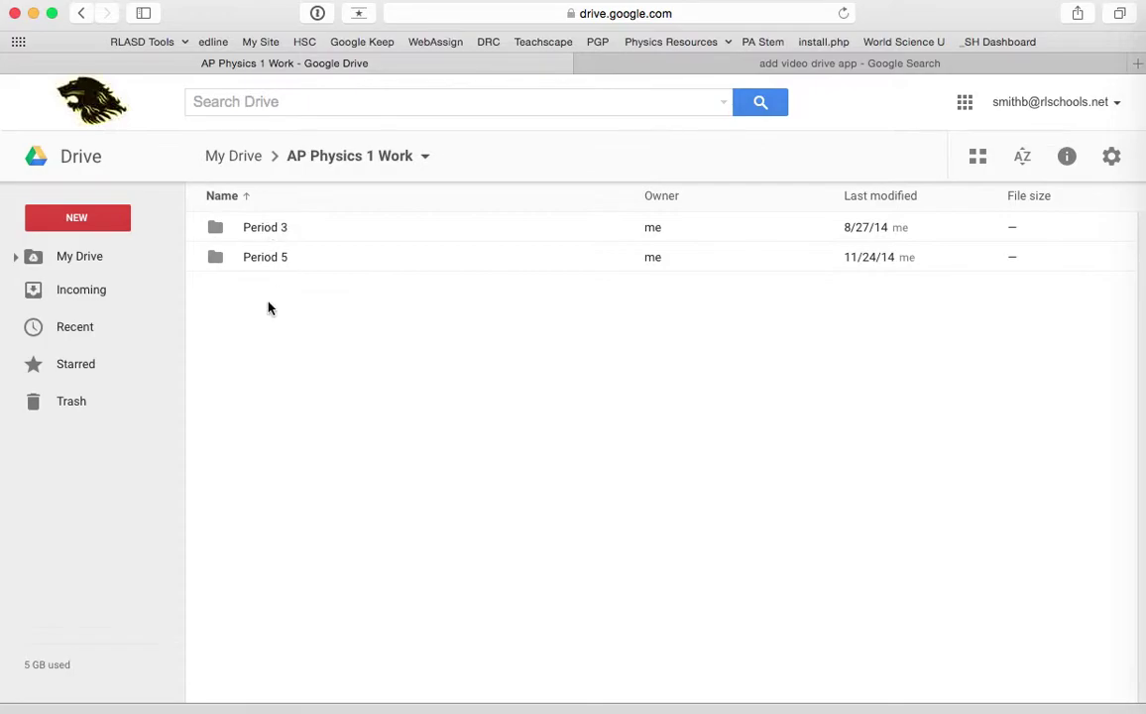
{"action": "double_click", "coordinate": [265, 229]}
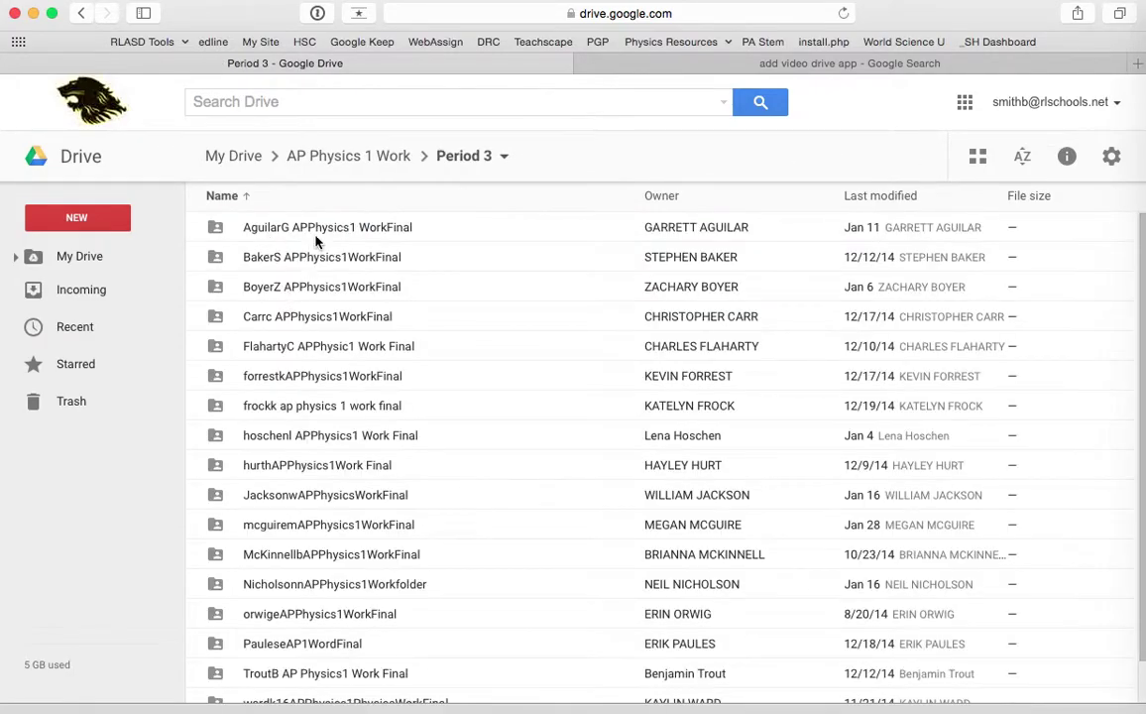
{"action": "scroll", "coordinate": [315, 244], "scroll_direction": "down", "scroll_amount": 2}
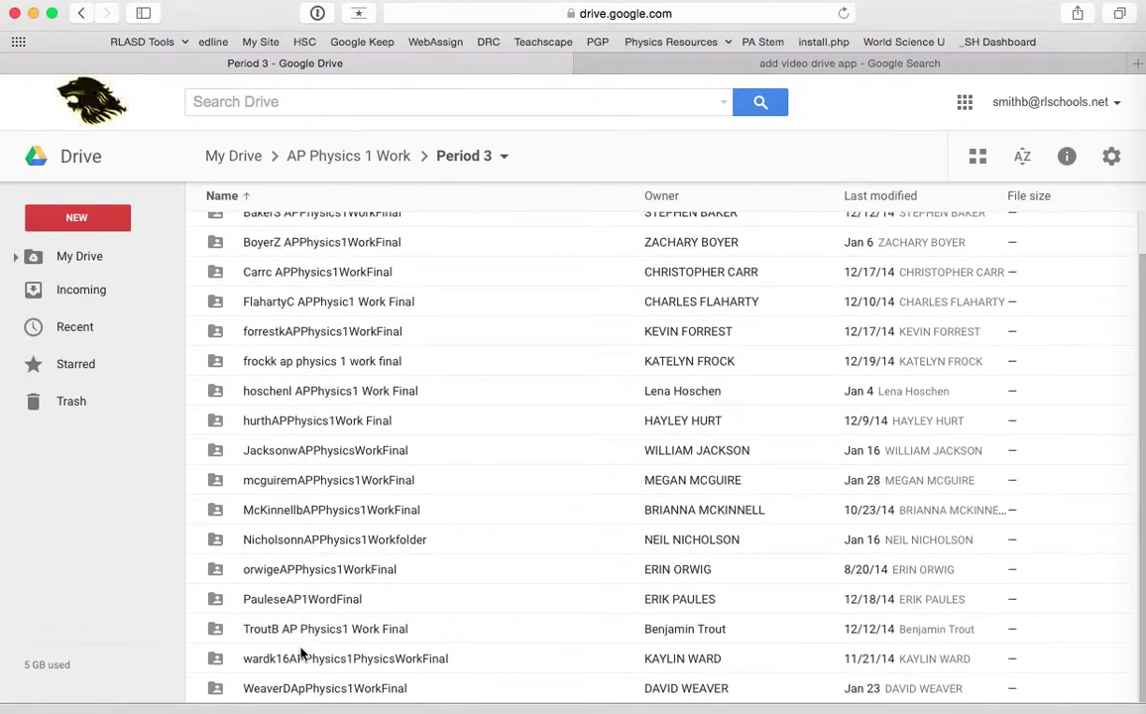
{"action": "scroll", "coordinate": [298, 226], "scroll_direction": "up", "scroll_amount": 2}
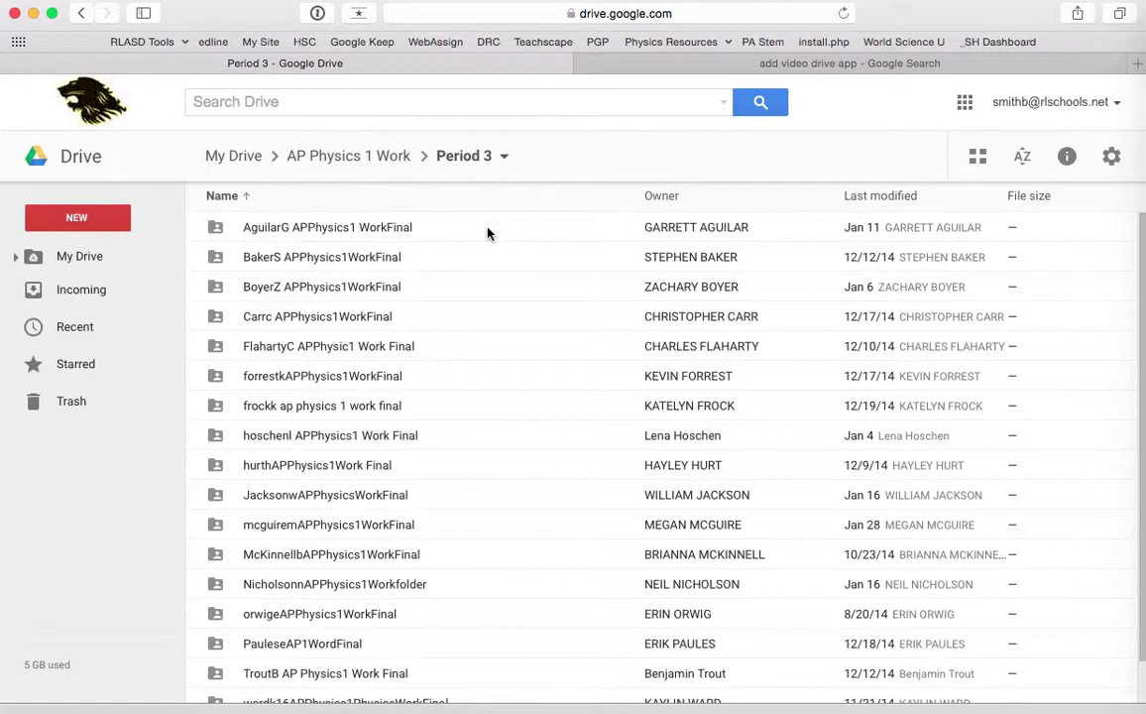
- Switch to Evernote, open the student's Lab 15 - Centripetal force - Done note, and look through its write-up, data tables, graphs and closing error analysis
{"action": "key", "text": "super+Tab"}
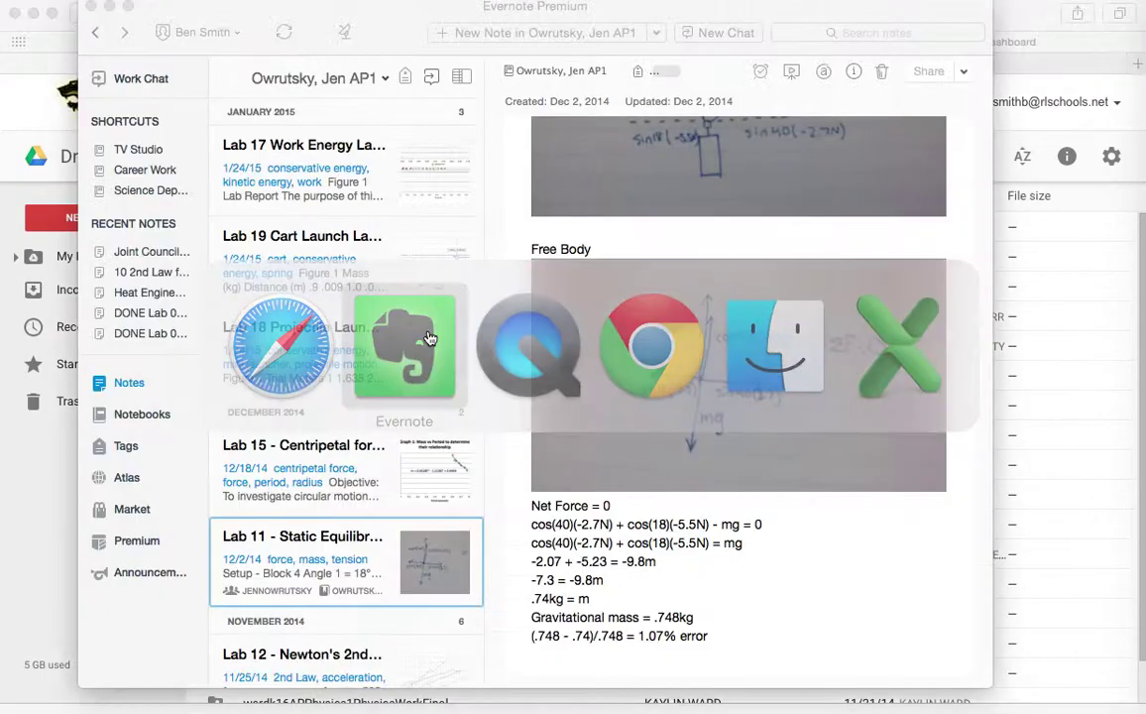
{"action": "scroll", "coordinate": [598, 399], "scroll_direction": "up", "scroll_amount": 2}
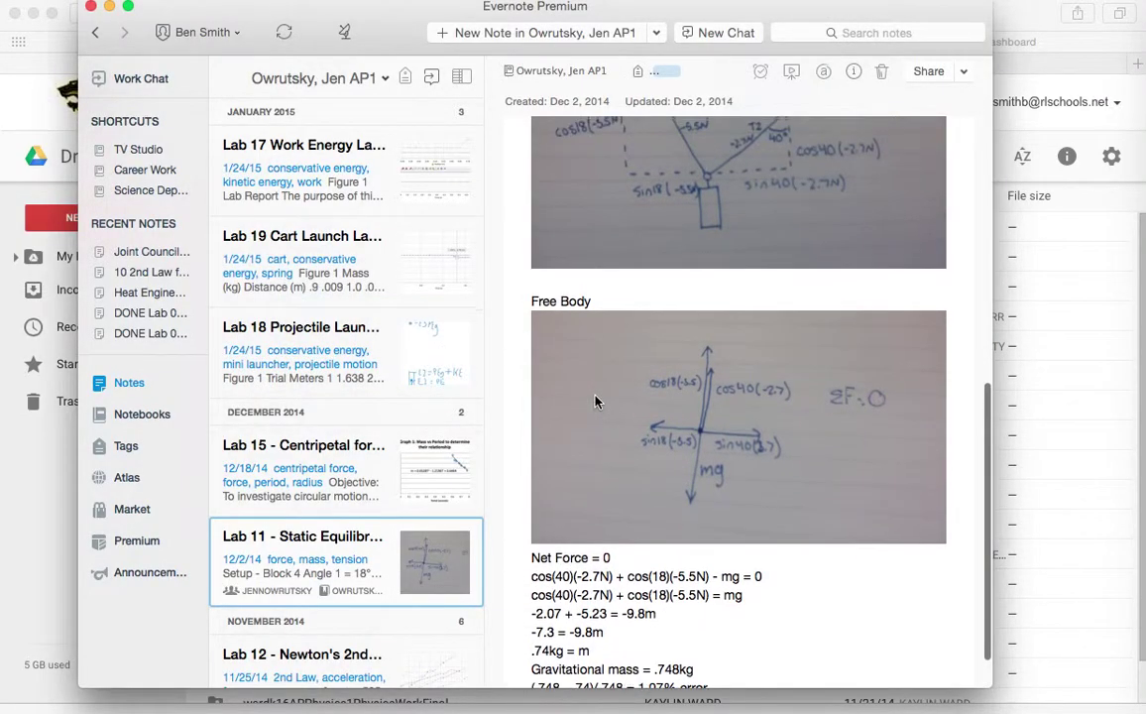
{"action": "scroll", "coordinate": [597, 400], "scroll_direction": "up", "scroll_amount": 5}
{"action": "left_click", "coordinate": [455, 468]}
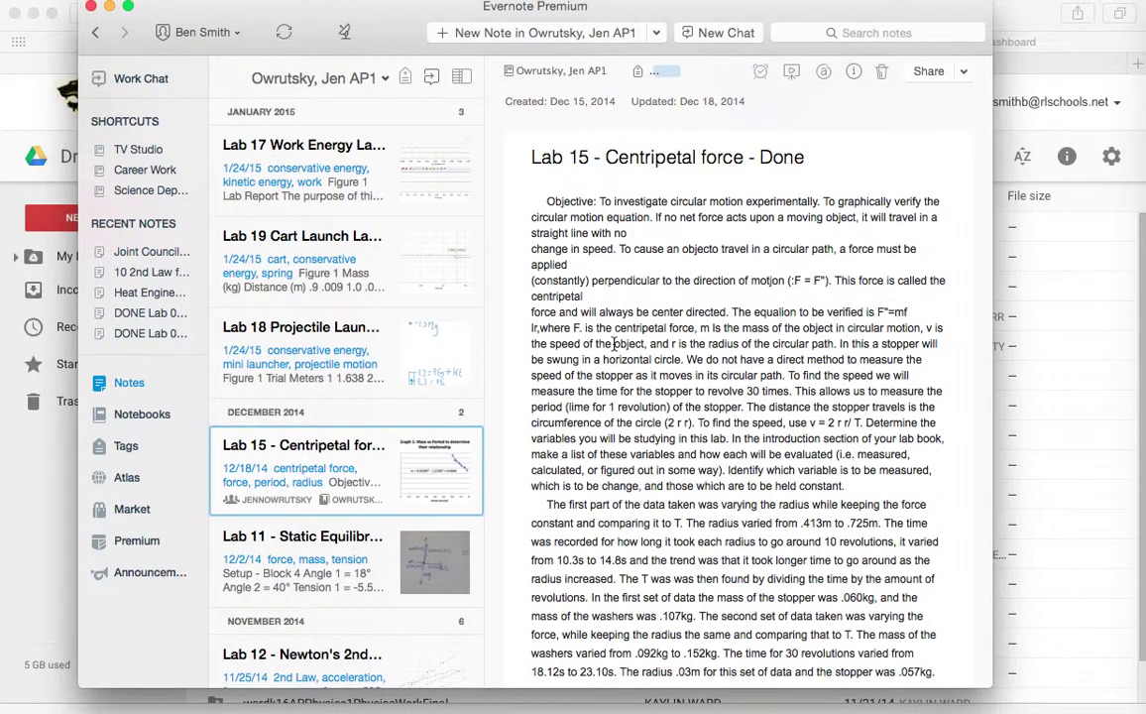
{"action": "scroll", "coordinate": [615, 343], "scroll_direction": "down", "scroll_amount": 15}
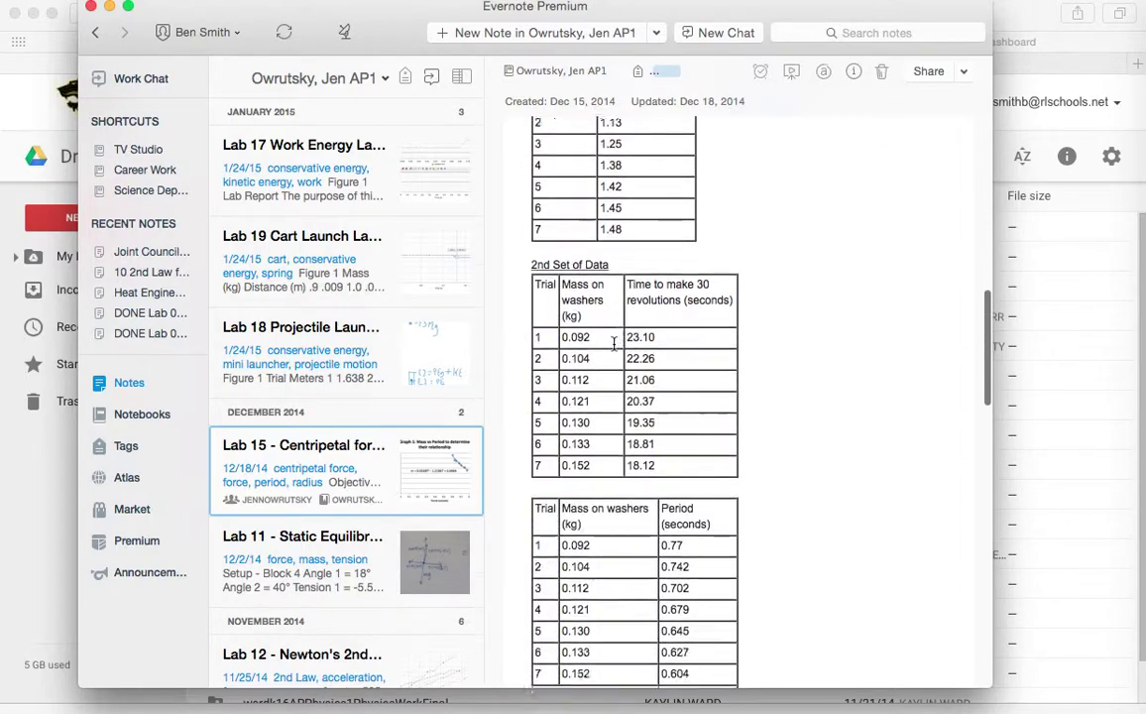
{"action": "scroll", "coordinate": [615, 343], "scroll_direction": "down", "scroll_amount": 15}
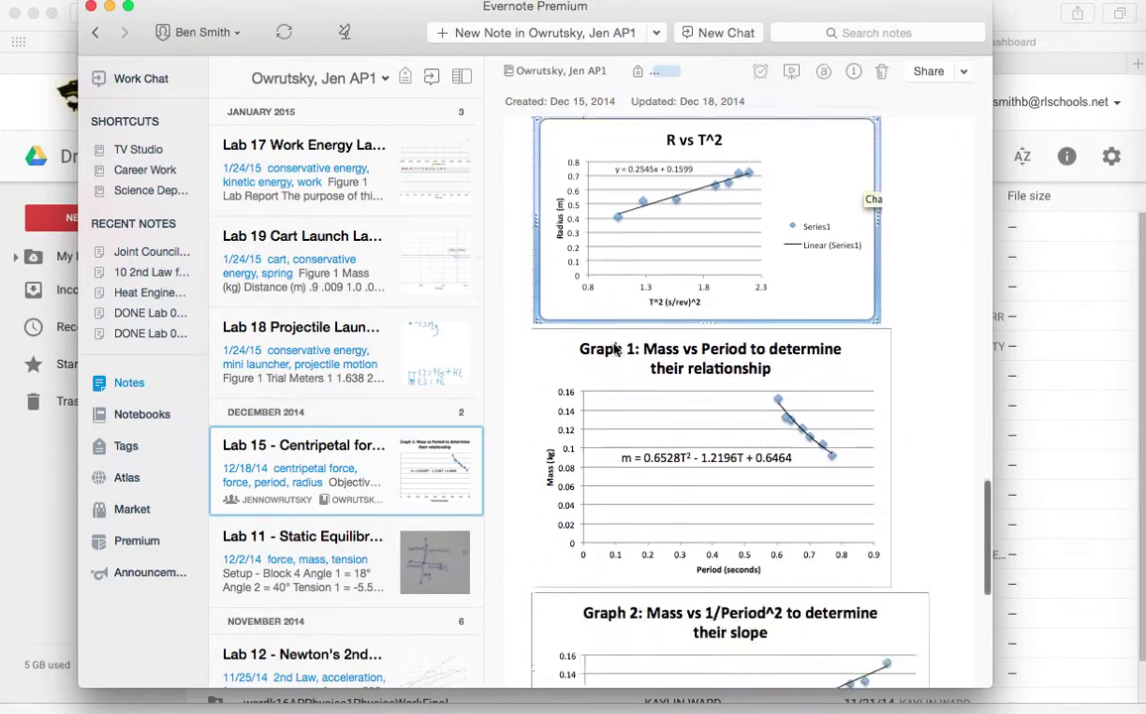
{"action": "scroll", "coordinate": [614, 348], "scroll_direction": "down", "scroll_amount": 10}
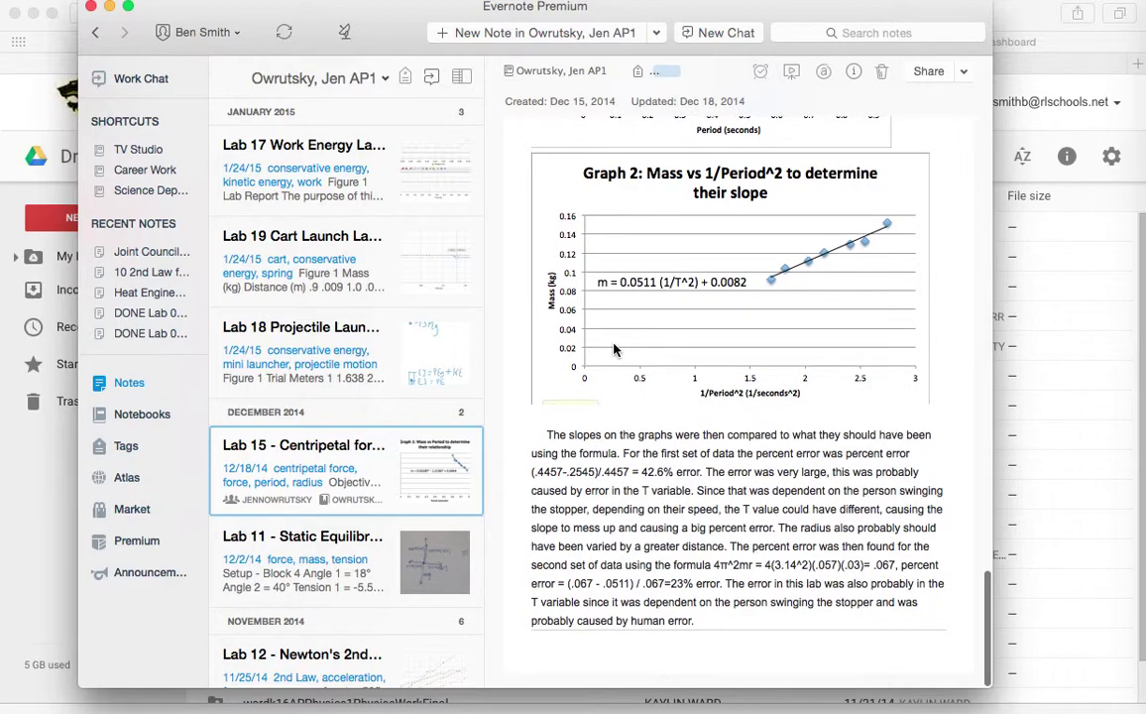